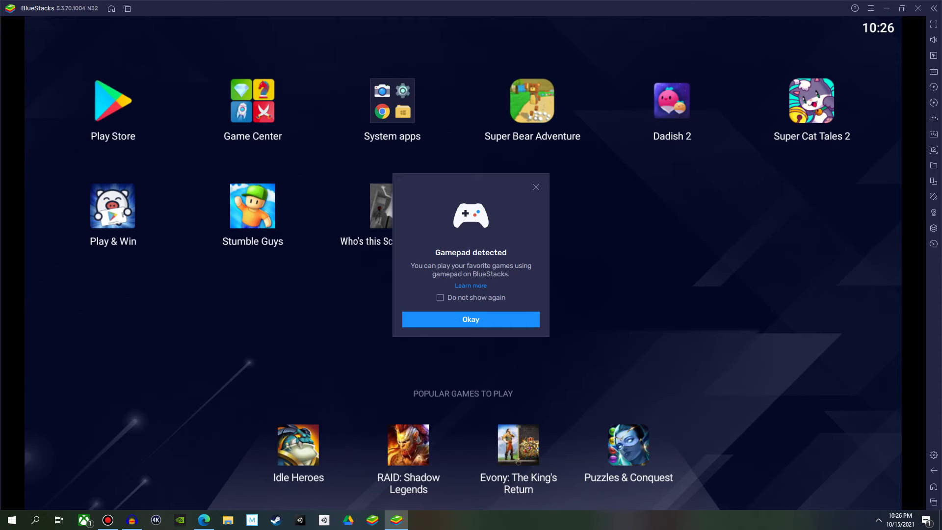
# Step: Dismiss the gamepad-detected notice and open the emulator's gamepad settings
pyautogui.press('Return')
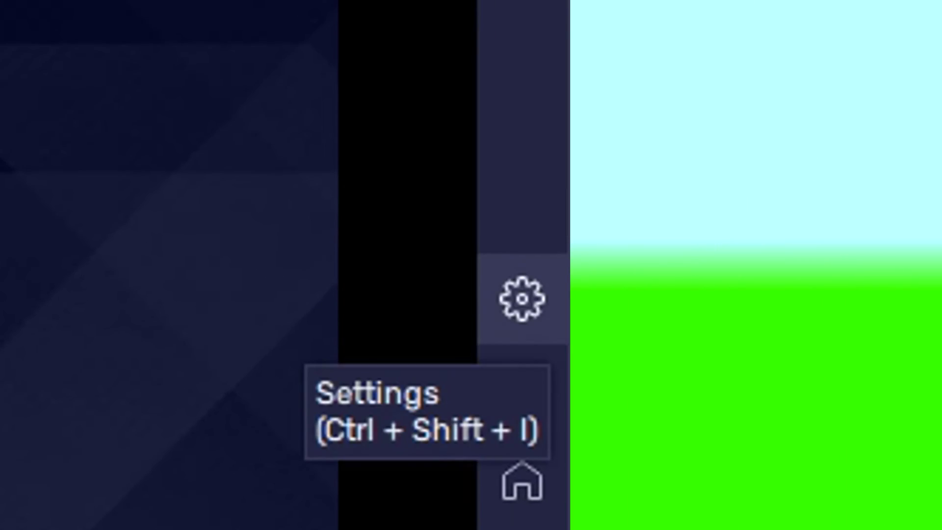
pyautogui.click(522, 299)
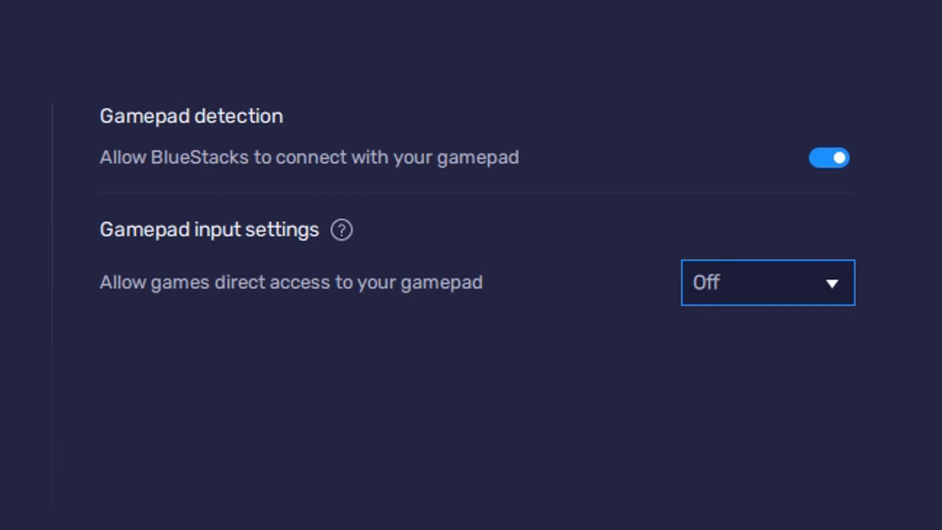
# Step: Cycle the games' direct gamepad access setting through Auto and On, return it to Off, and close the settings
pyautogui.click(768, 282)
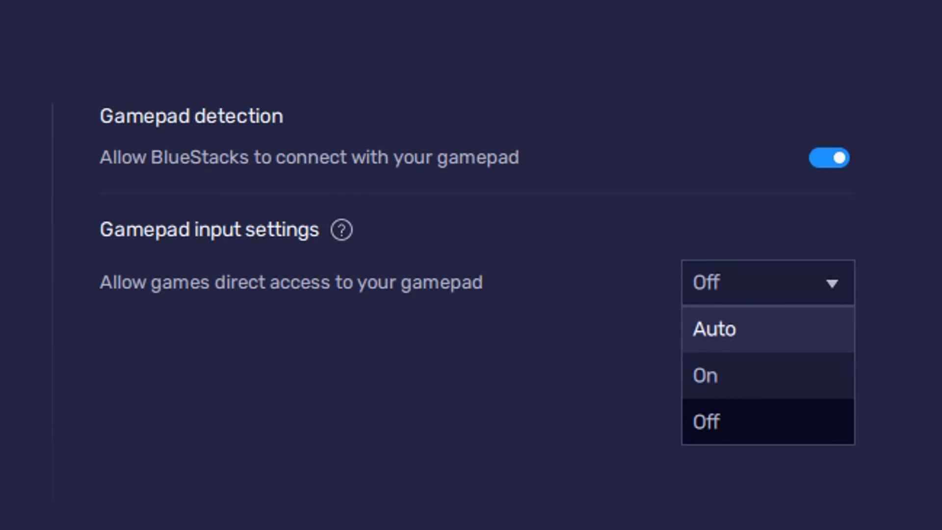
pyautogui.click(715, 329)
pyautogui.click(768, 283)
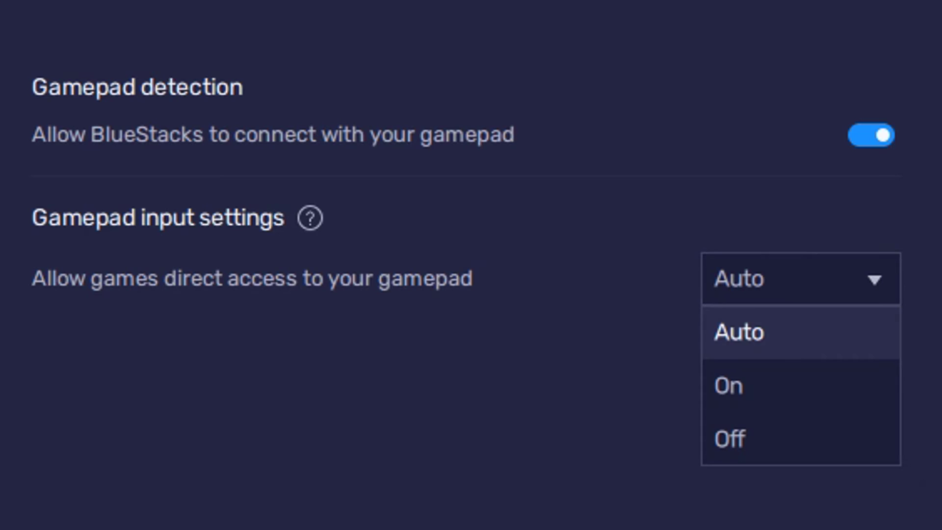
pyautogui.click(731, 438)
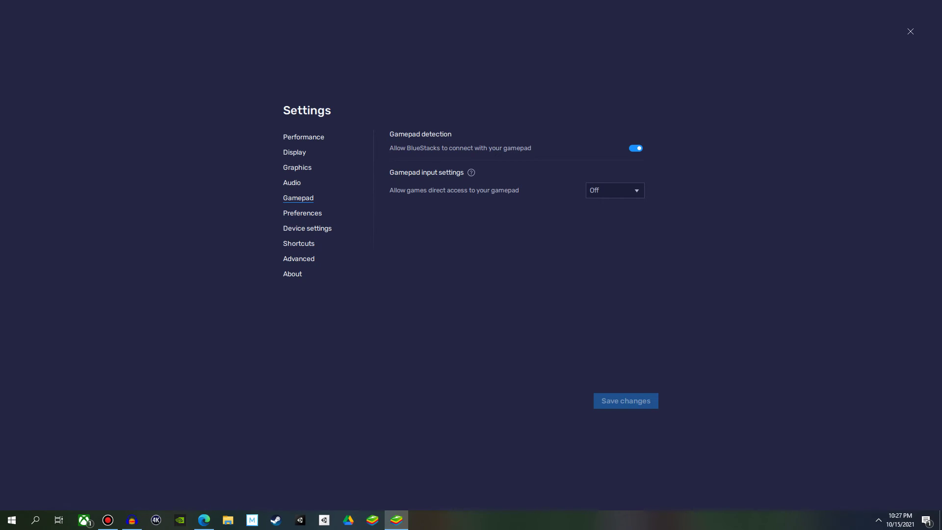
pyautogui.click(615, 191)
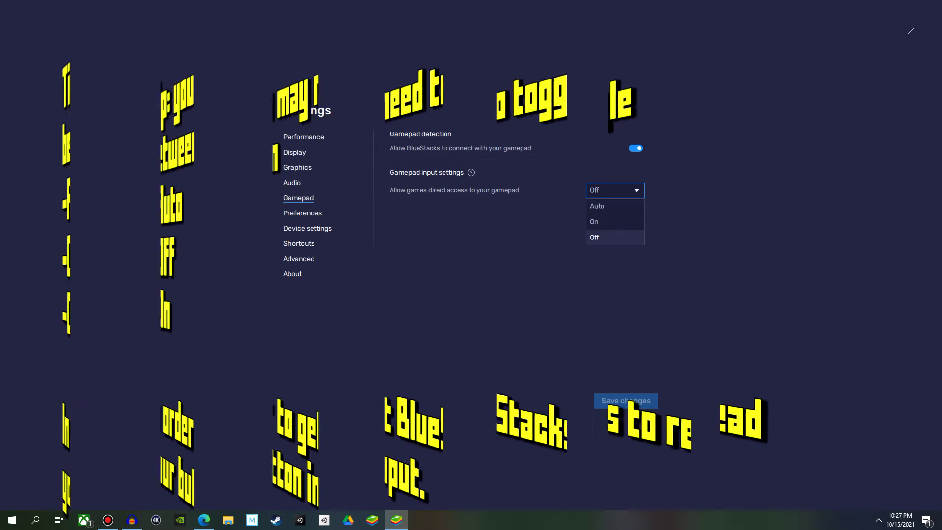
pyautogui.click(615, 206)
pyautogui.click(615, 191)
pyautogui.click(603, 221)
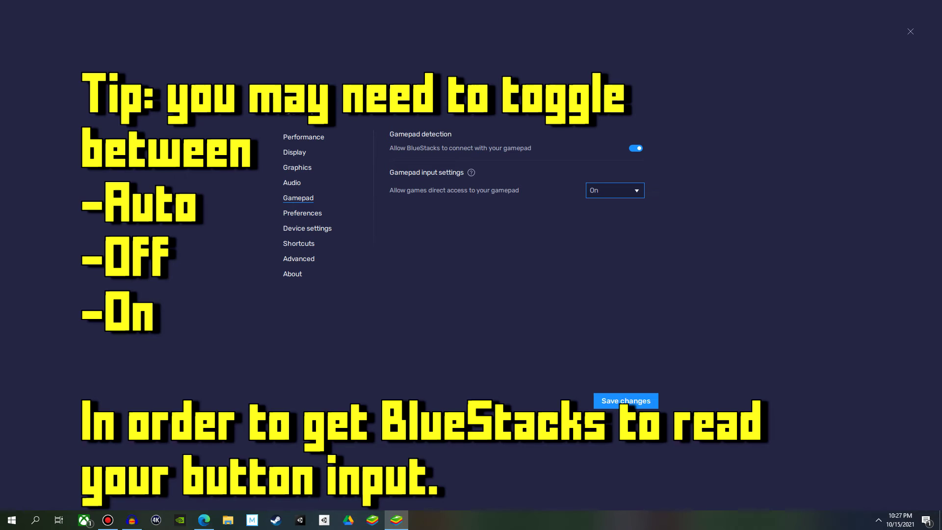
pyautogui.click(615, 190)
pyautogui.click(604, 237)
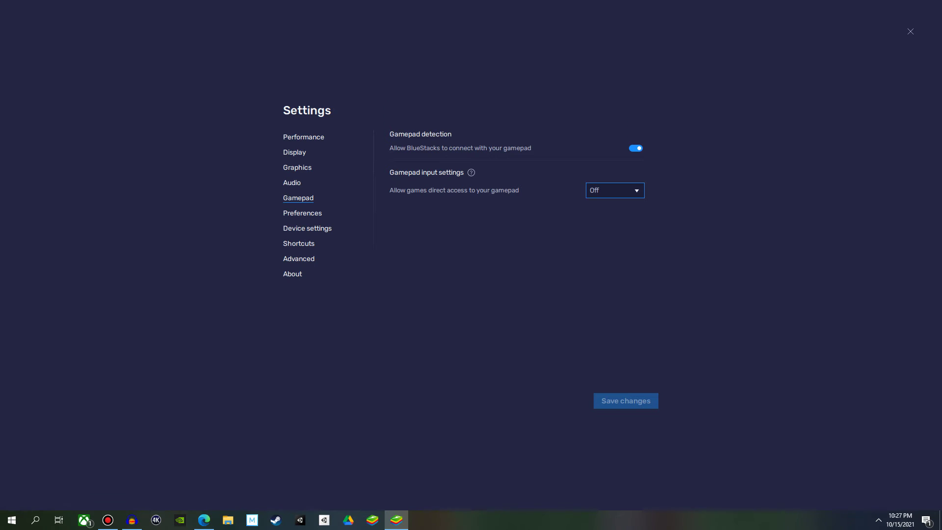
pyautogui.click(614, 191)
pyautogui.press('Escape')
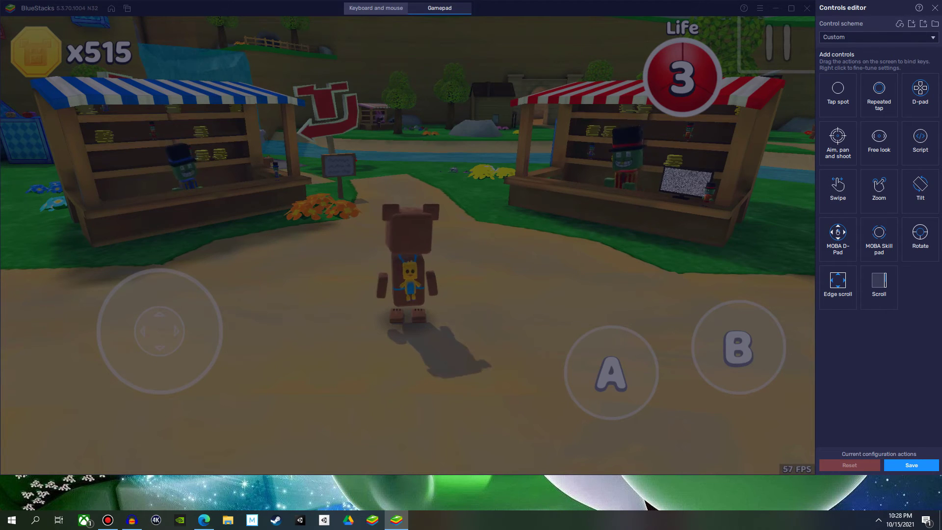
# Step: Switch the controls editor between keyboard-and-mouse and gamepad modes, ending on the gamepad mode
pyautogui.click(376, 8)
pyautogui.click(439, 8)
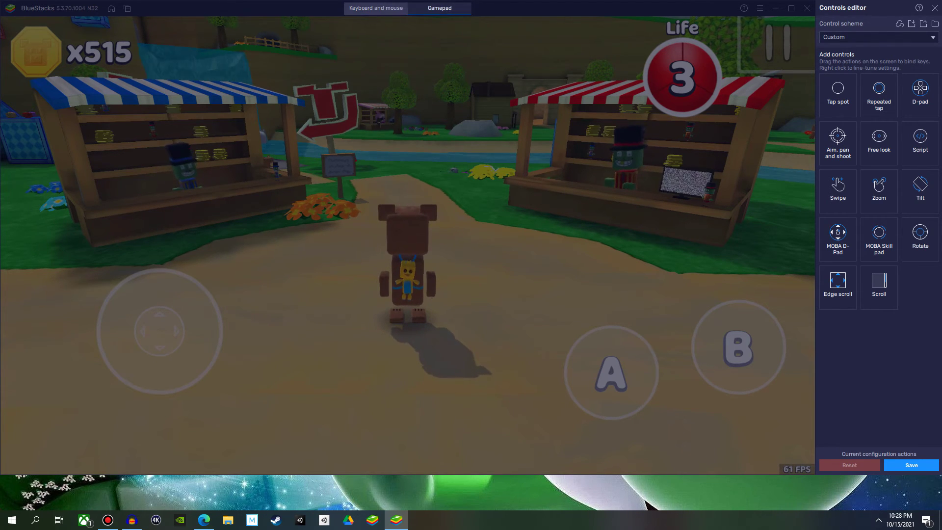
pyautogui.click(375, 8)
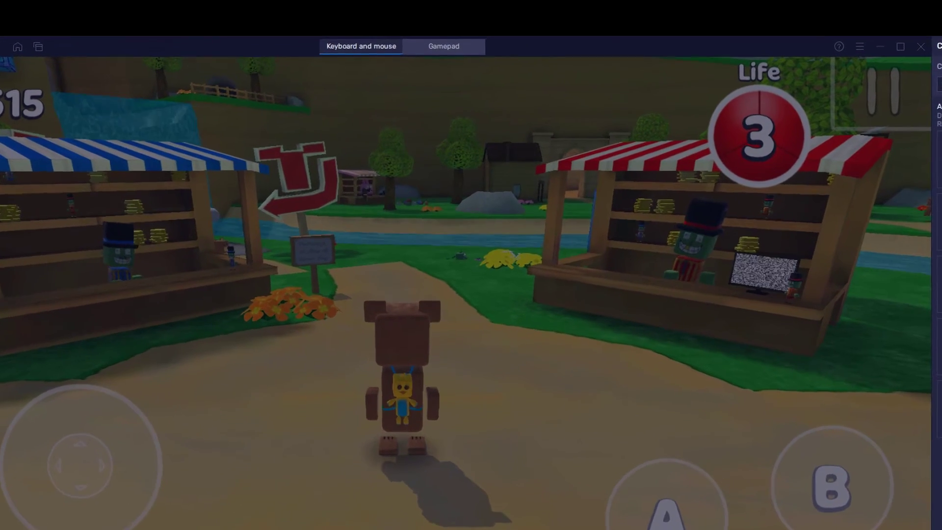
pyautogui.click(439, 8)
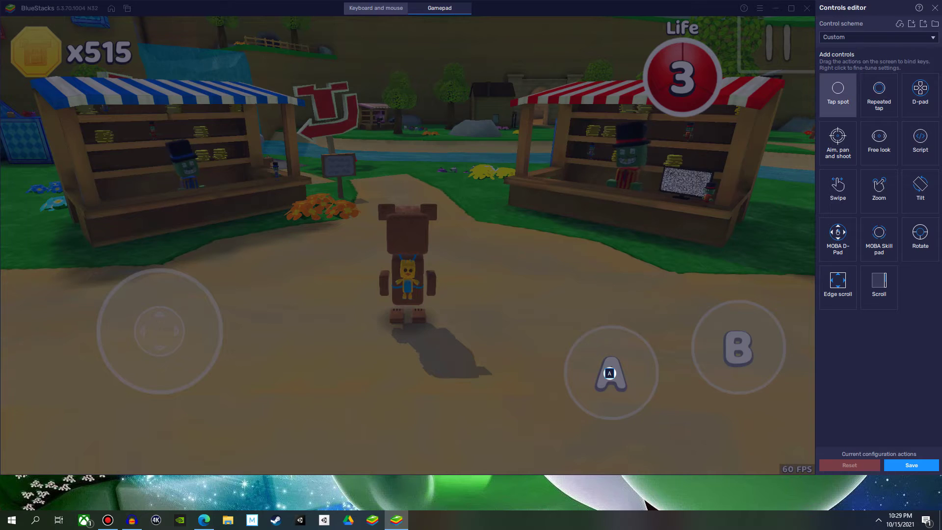
# Step: Place a tap spot on the game's B button, bind it to gamepad B, save the scheme and close the editor
pyautogui.moveTo(838, 90)
pyautogui.mouseDown()
pyautogui.moveTo(795, 115)
pyautogui.moveTo(740, 349)
pyautogui.mouseUp()
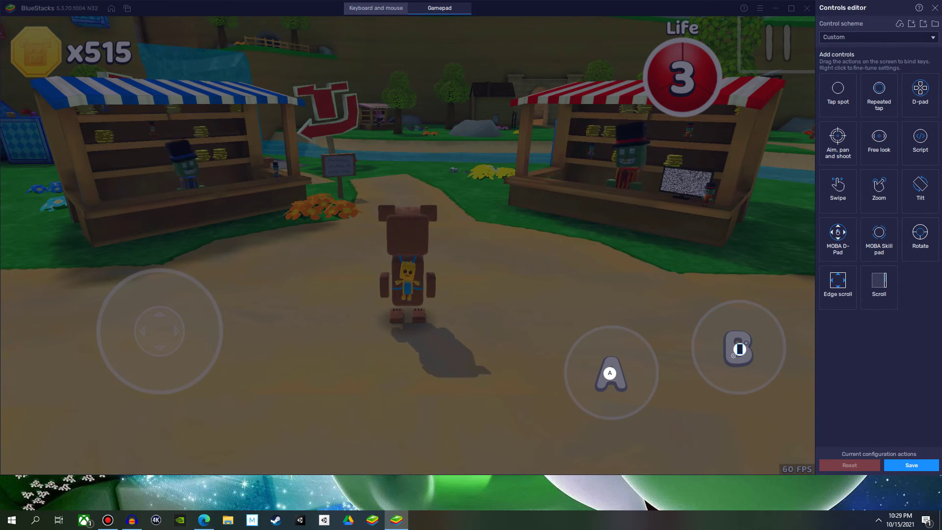
pyautogui.press('b')
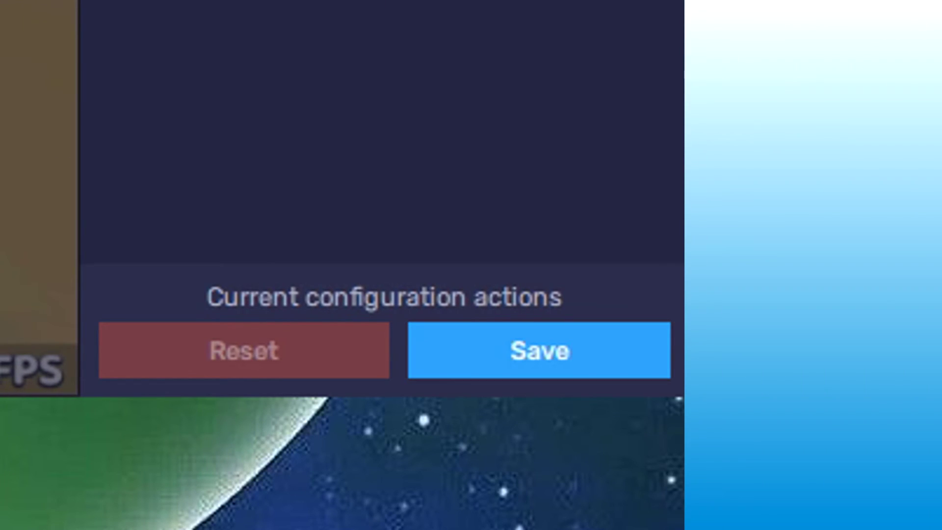
pyautogui.click(539, 350)
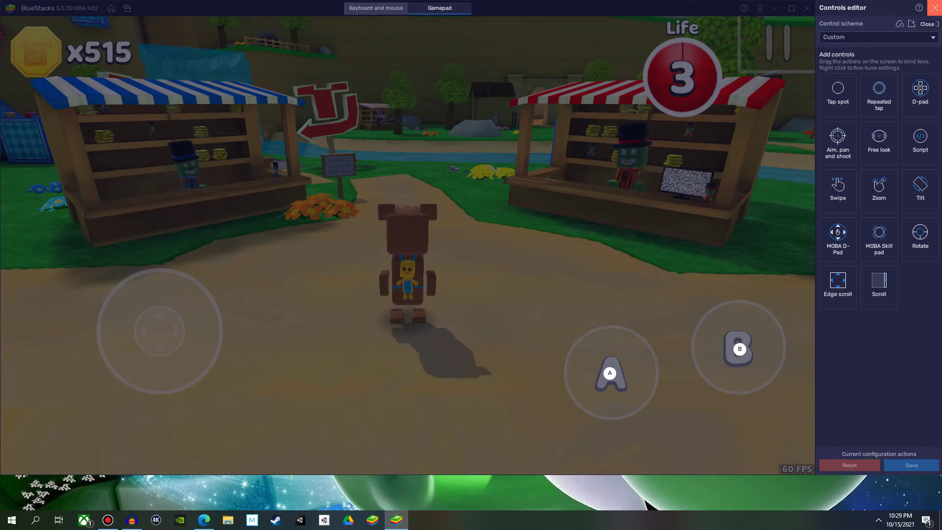
pyautogui.click(934, 8)
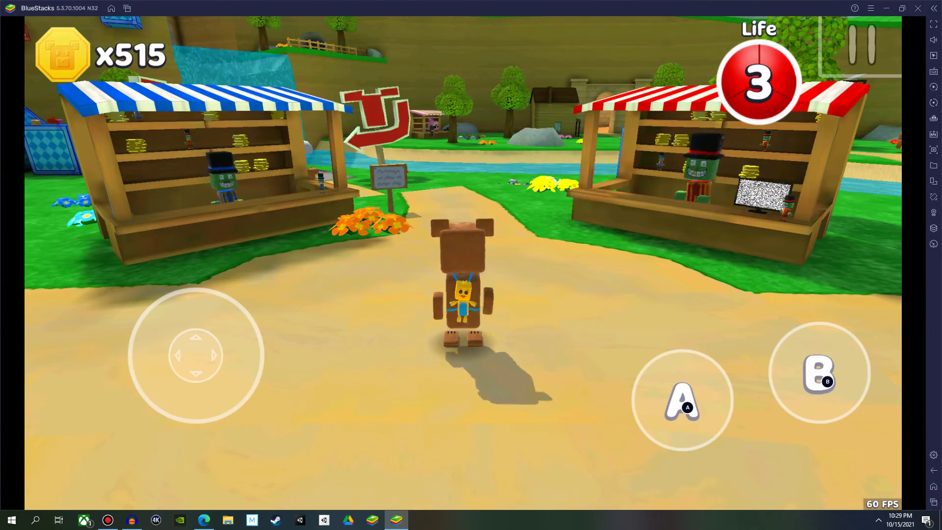
# Step: Test the gamepad A and B bindings by making the bear perform their actions in the game
pyautogui.press('a')
pyautogui.press('a')
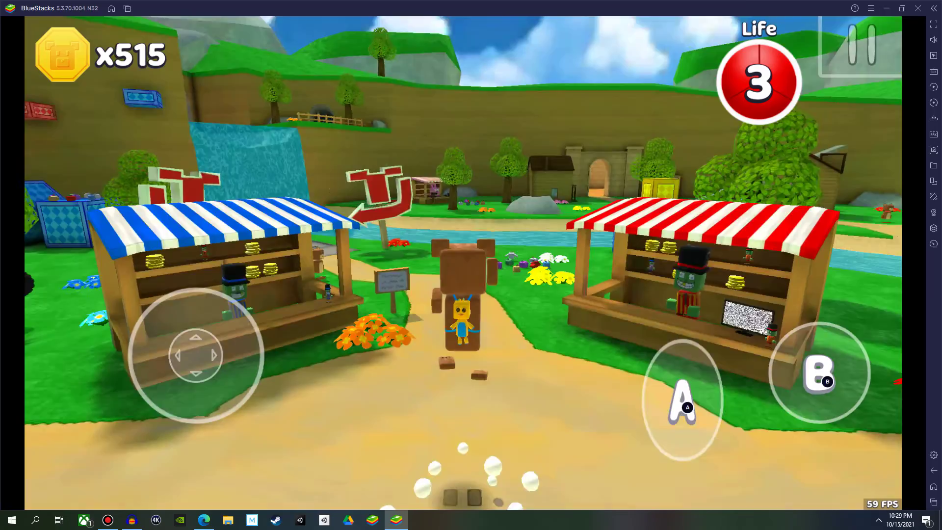
pyautogui.press('b')
pyautogui.press('a')
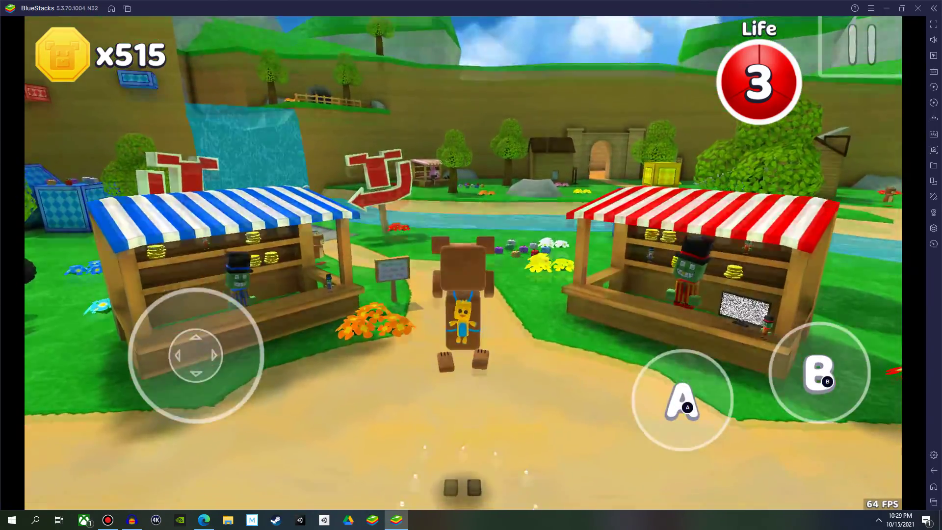
pyautogui.press('b')
pyautogui.press('a')
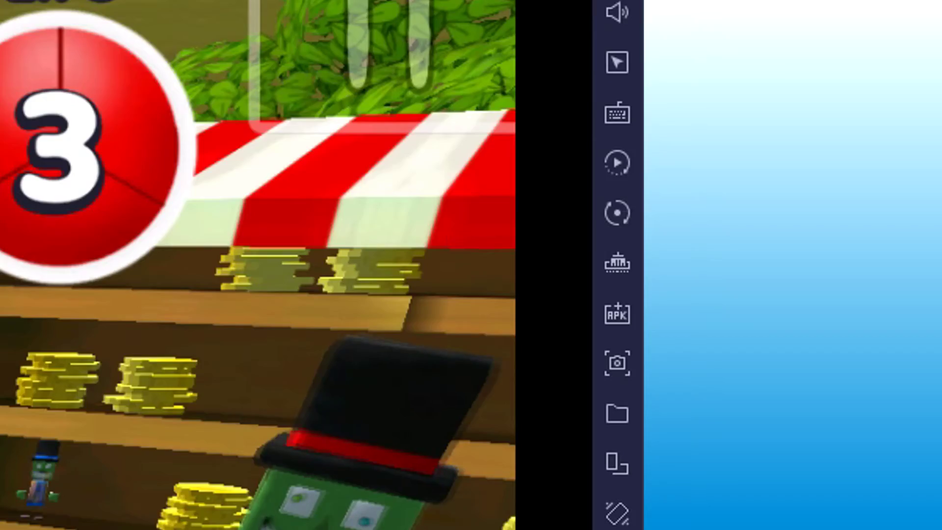
# Step: Reopen the controls editor and align a D-pad control with the game's on-screen joystick
pyautogui.click(617, 114)
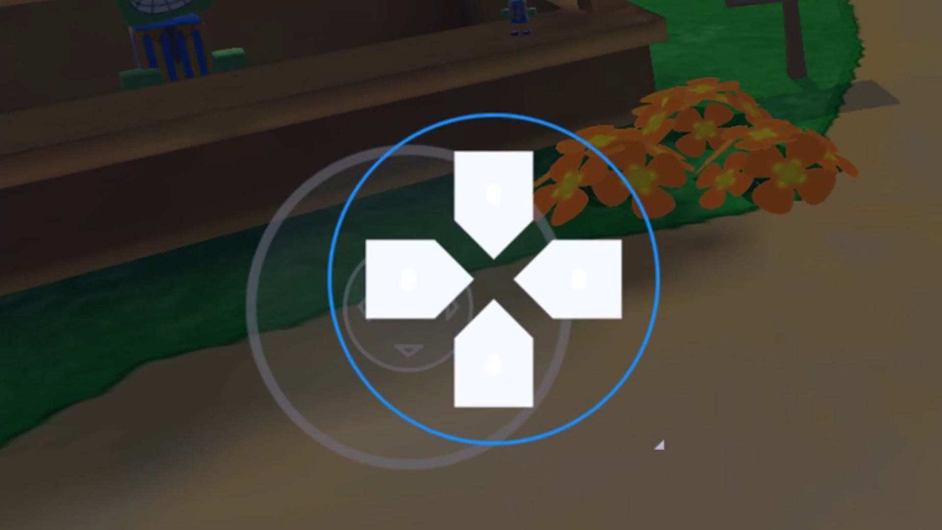
pyautogui.moveTo(494, 263); pyautogui.dragTo(410, 308)
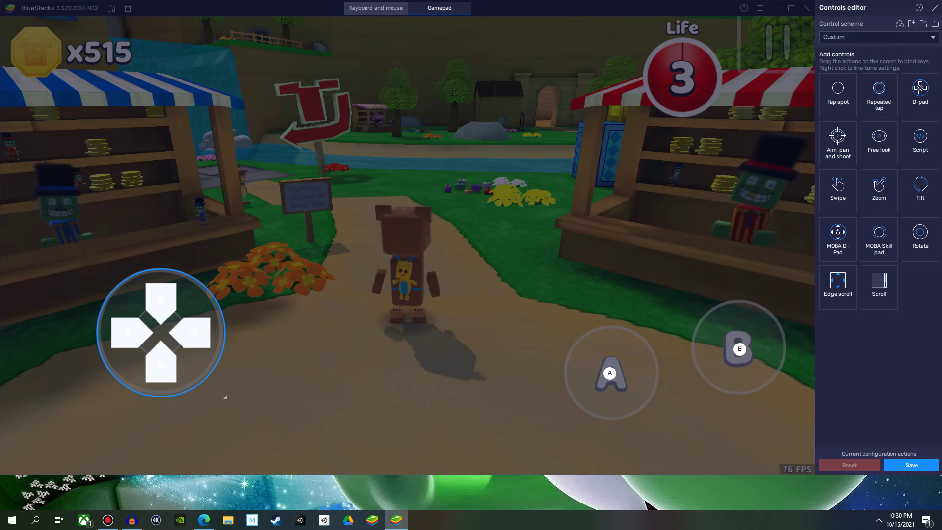
pyautogui.click(161, 299)
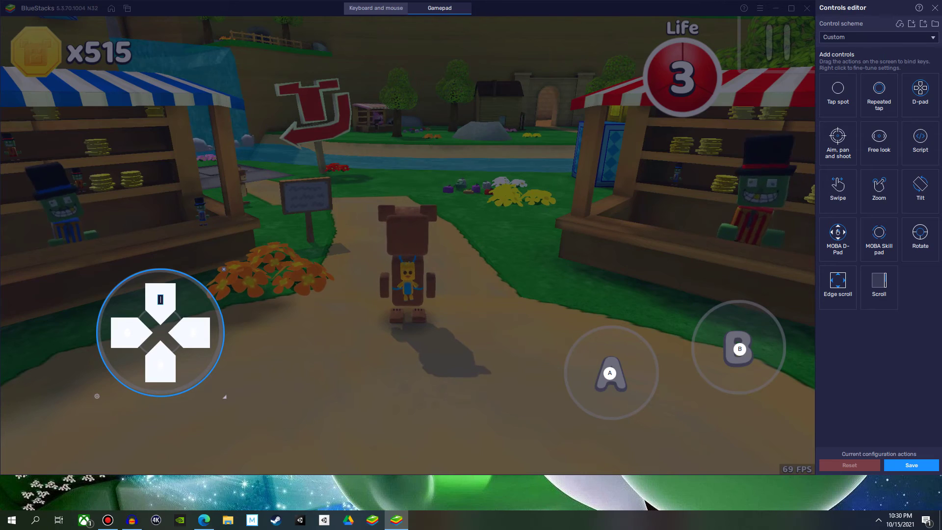
pyautogui.click(565, 378)
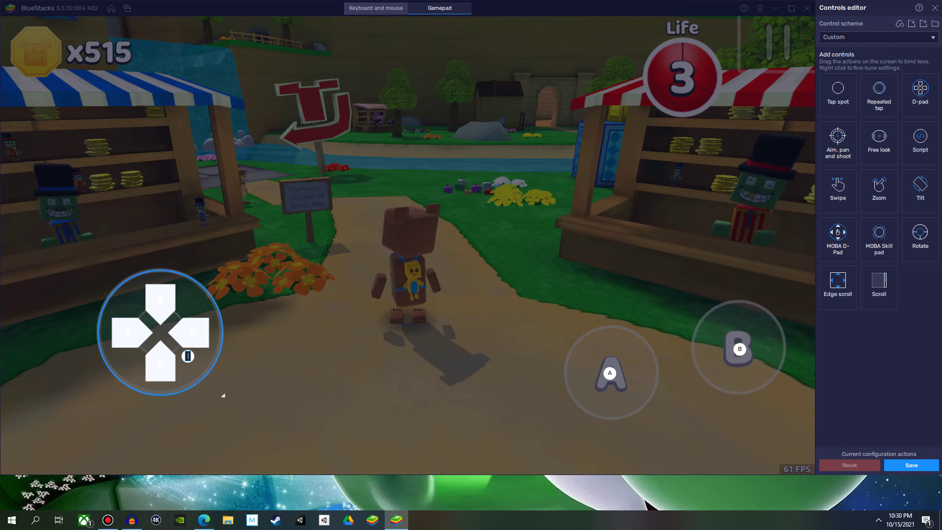
# Step: Set the D-pad control to use the left stick and save the control scheme
pyautogui.moveTo(208, 400)
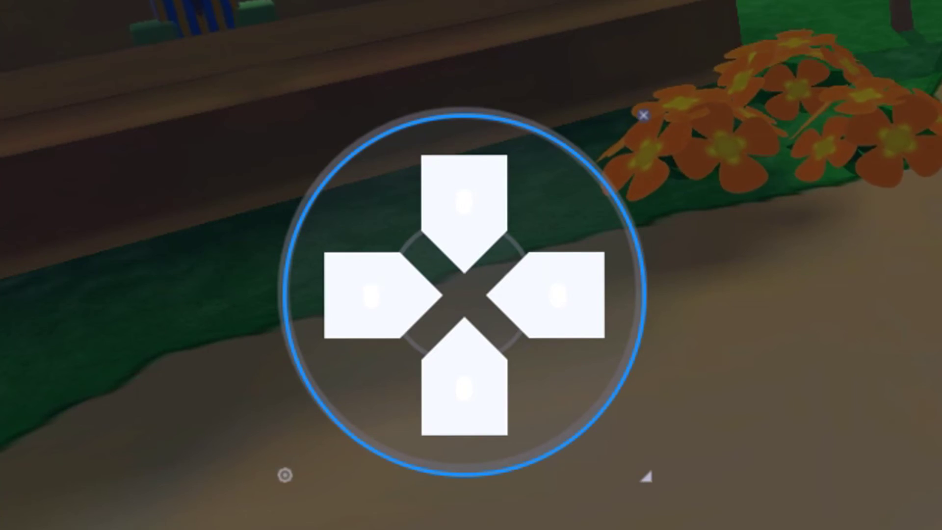
pyautogui.click(284, 475)
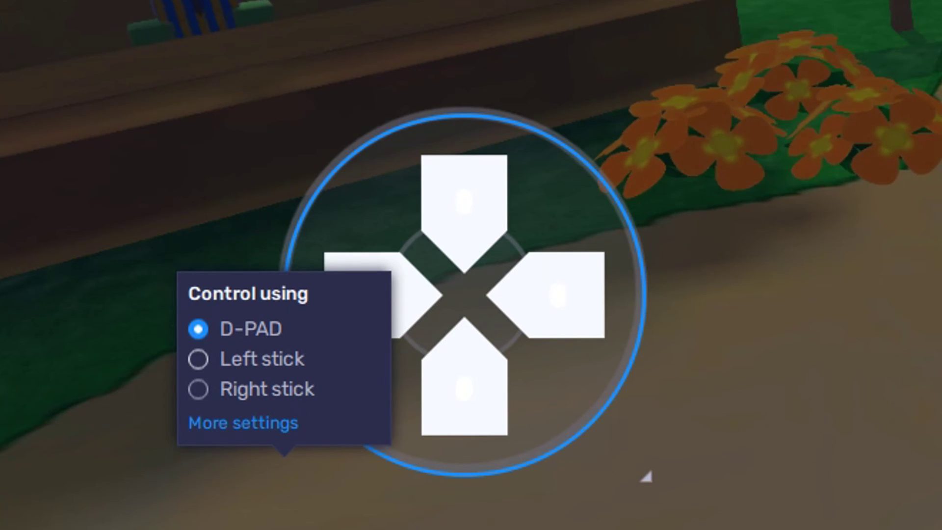
pyautogui.click(198, 359)
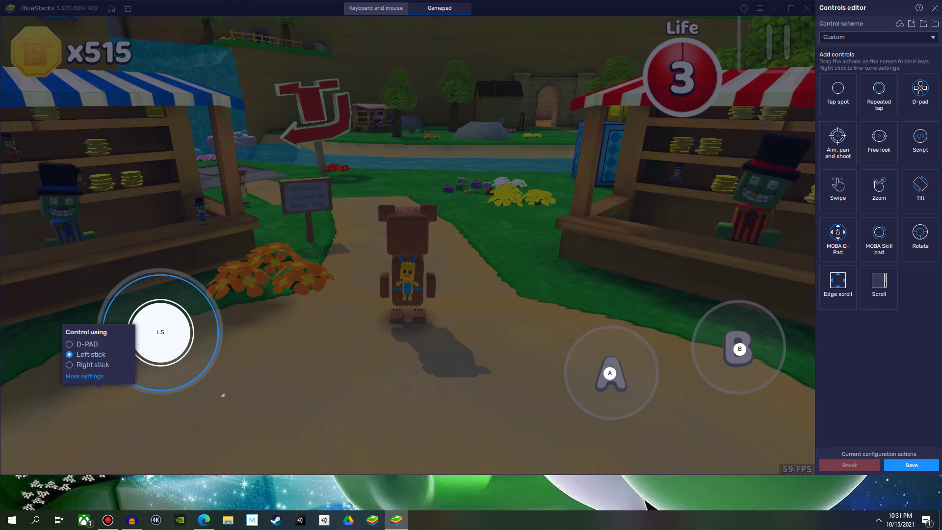
pyautogui.click(245, 265)
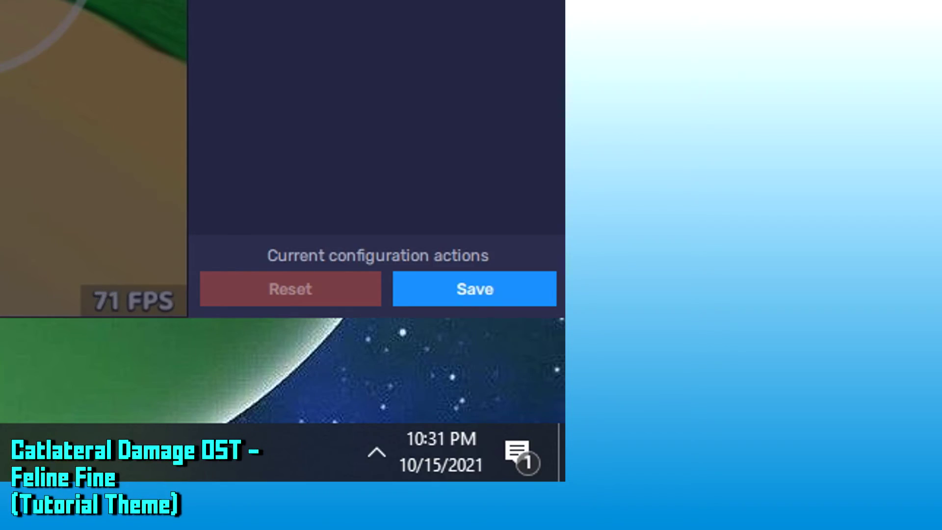
pyautogui.click(535, 290)
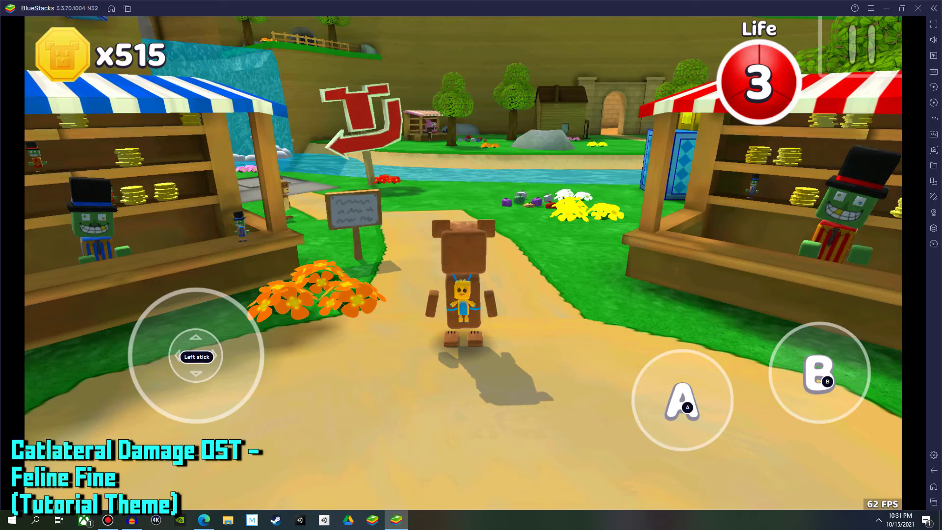
# Step: Test the left stick and button bindings by moving the bear around the market stalls and performing actions
pyautogui.press('a')
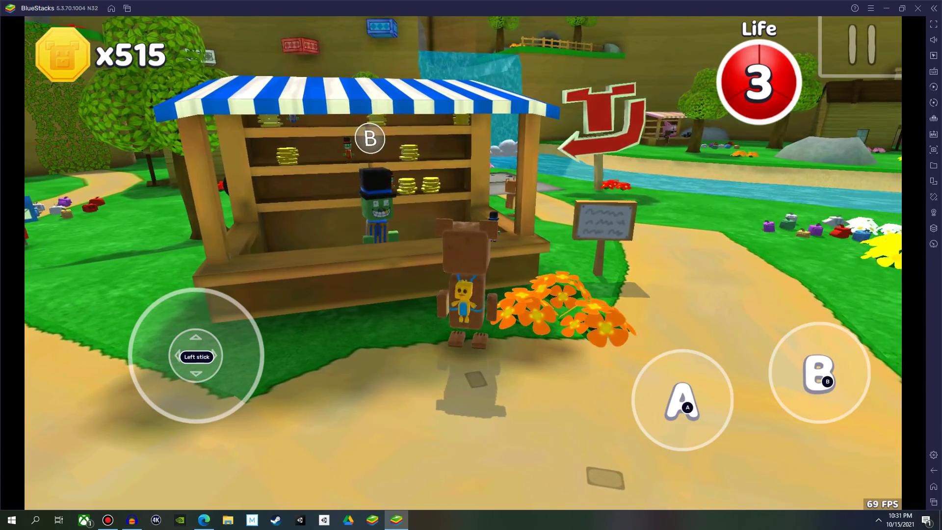
pyautogui.press('s')
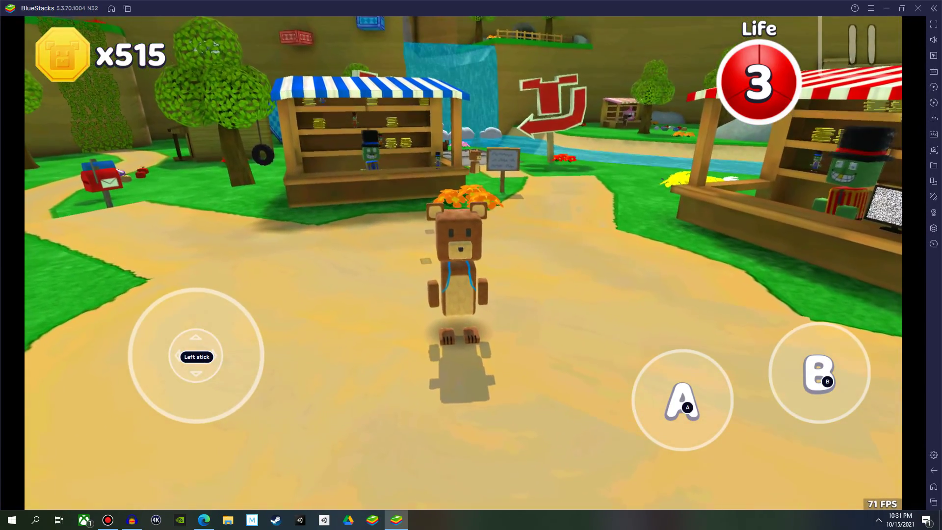
pyautogui.press('a')
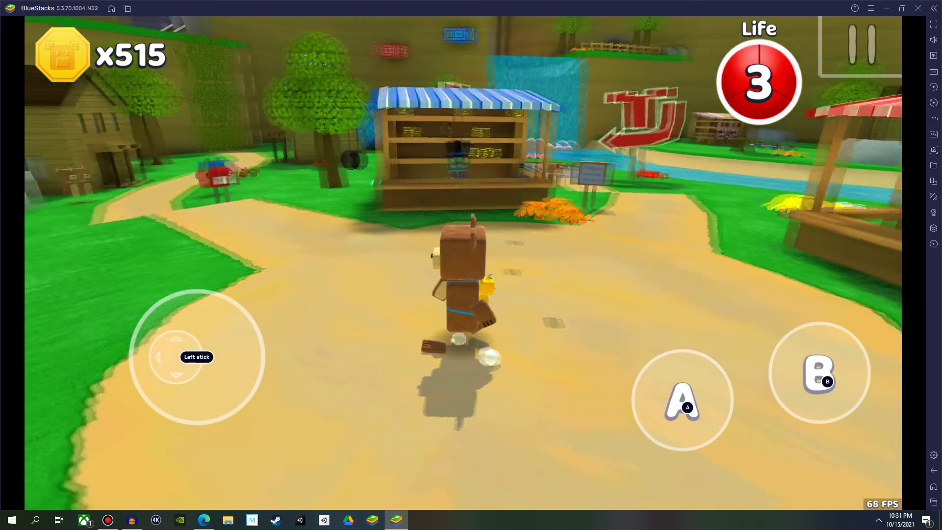
pyautogui.press('w')
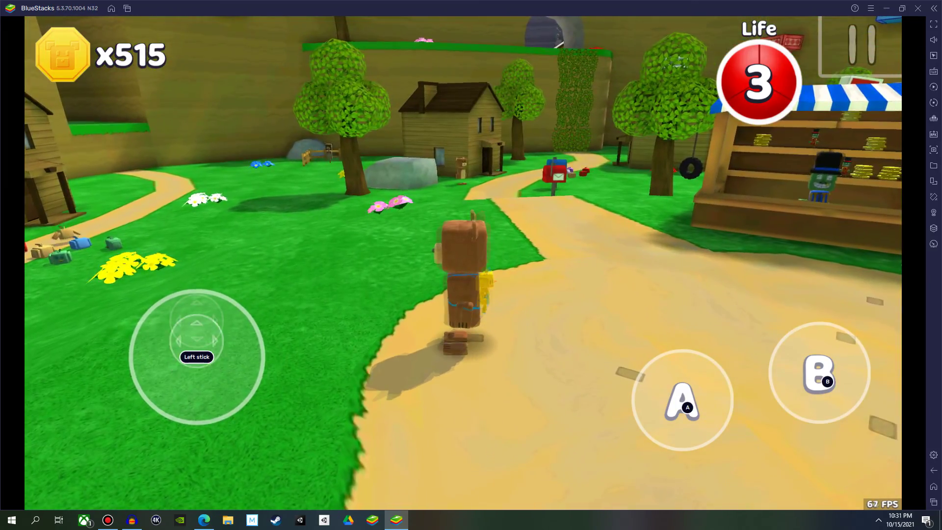
pyautogui.press('s')
pyautogui.press('d')
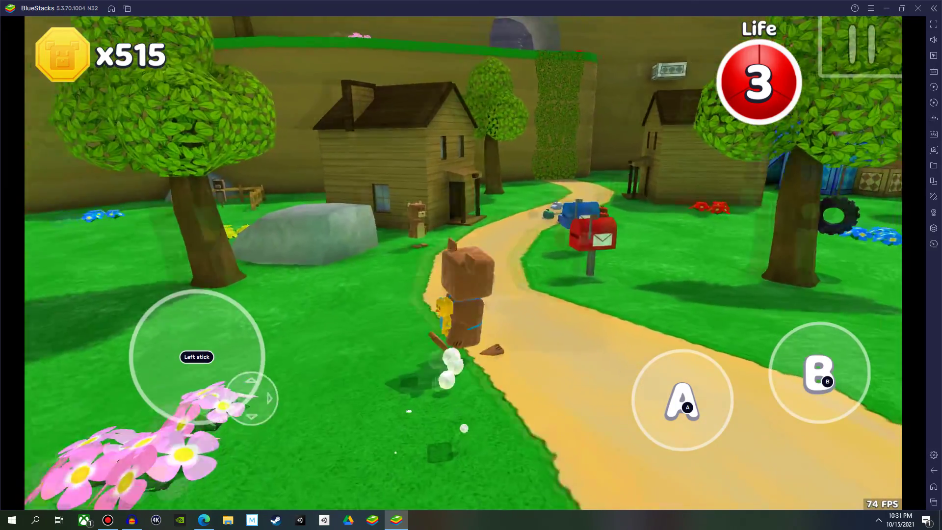
pyautogui.press('a')
pyautogui.press('s')
pyautogui.press('d')
pyautogui.press('b')
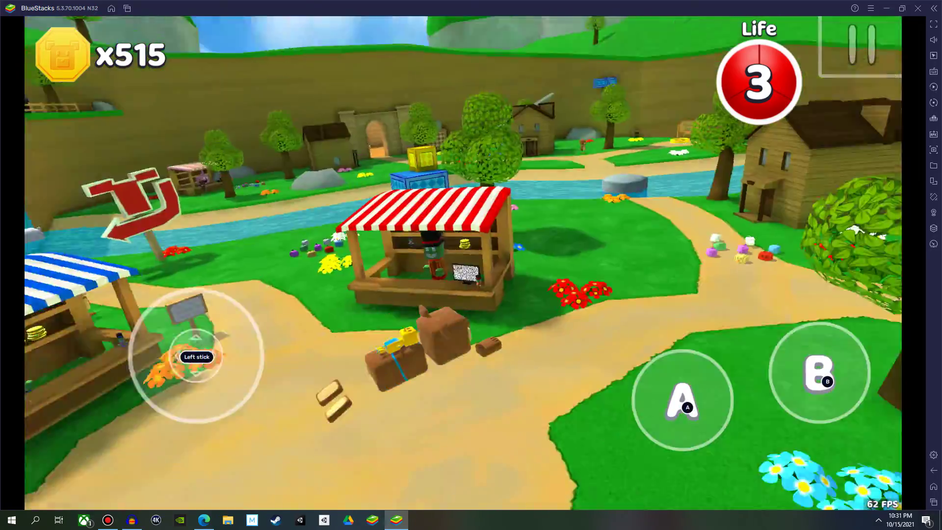
pyautogui.press('s')
pyautogui.press('a')
pyautogui.press('s')
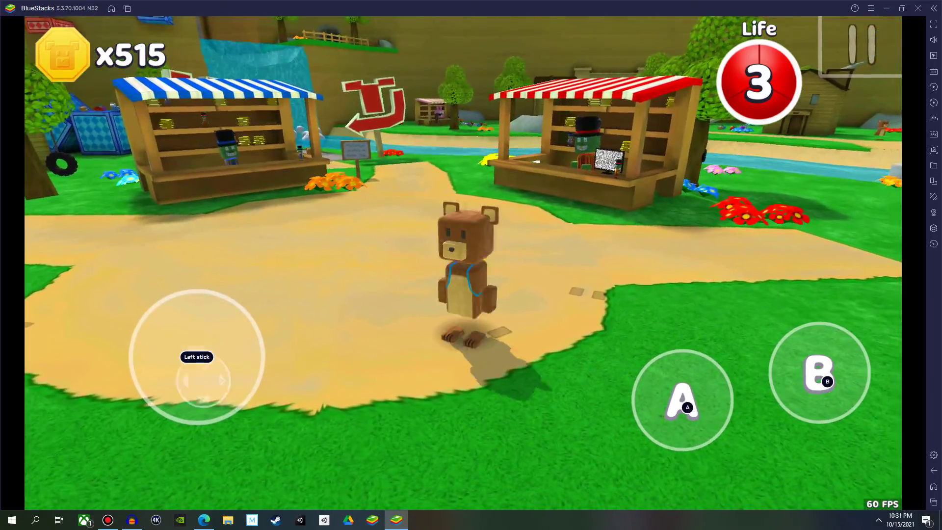
# Step: Reopen the gamepad controls editor and place a second D-pad control over the bear in the middle of the game view
pyautogui.press('d')
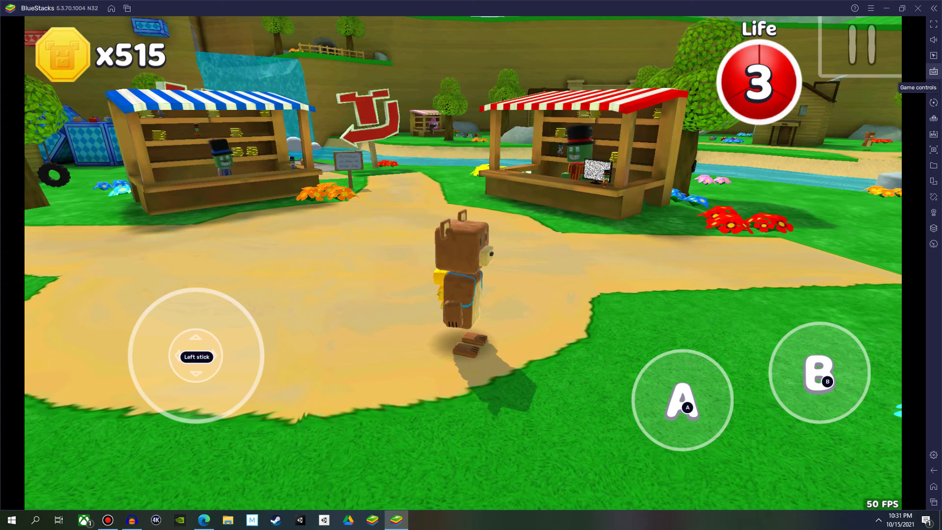
pyautogui.click(934, 71)
pyautogui.click(871, 155)
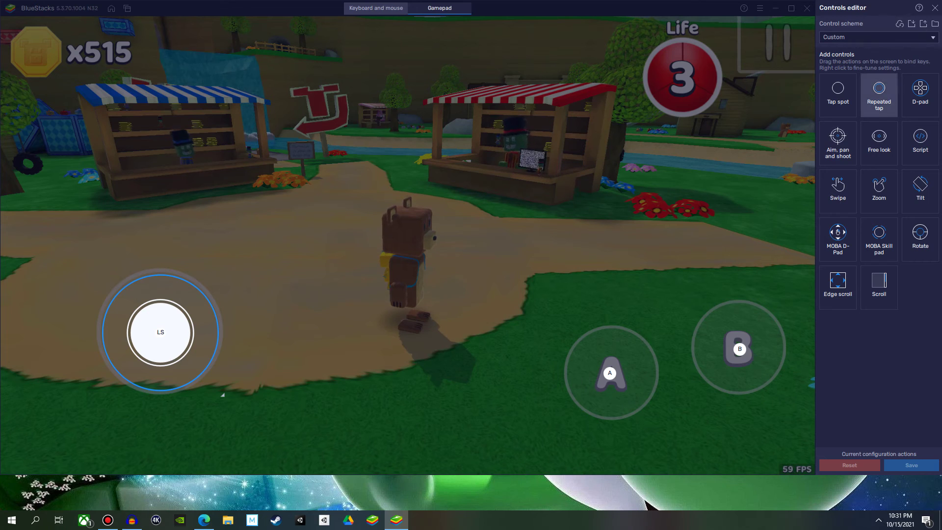
pyautogui.moveTo(920, 91); pyautogui.dragTo(439, 232)
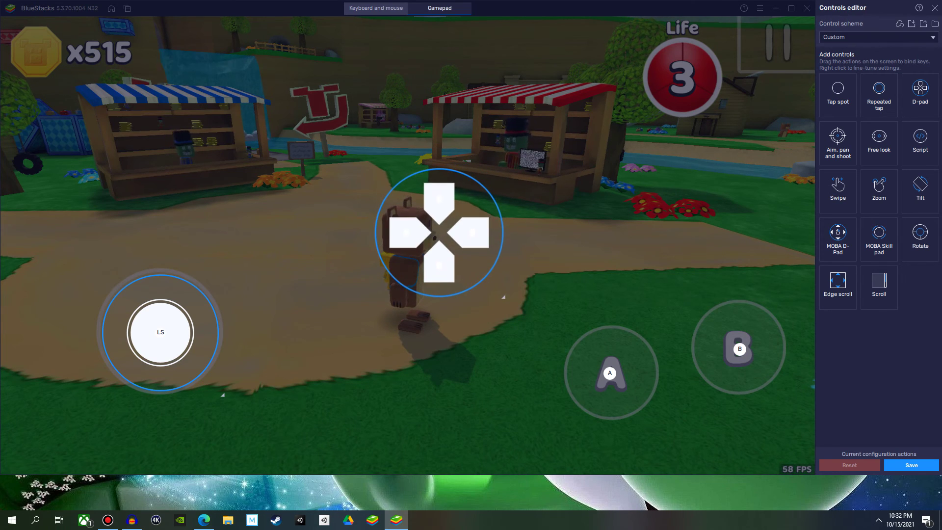
# Step: Set the D-pad control over the bear to use the right stick, save the control scheme and close the editor
pyautogui.click(375, 296)
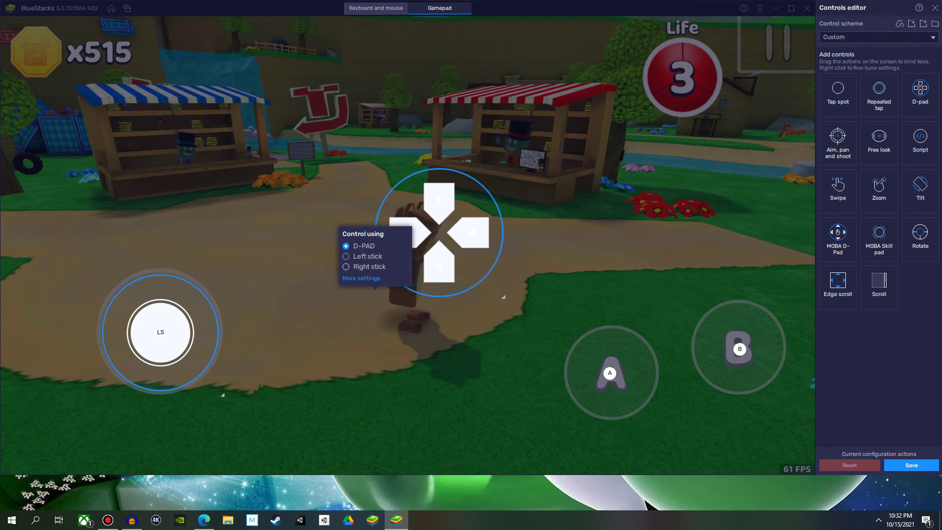
pyautogui.click(346, 267)
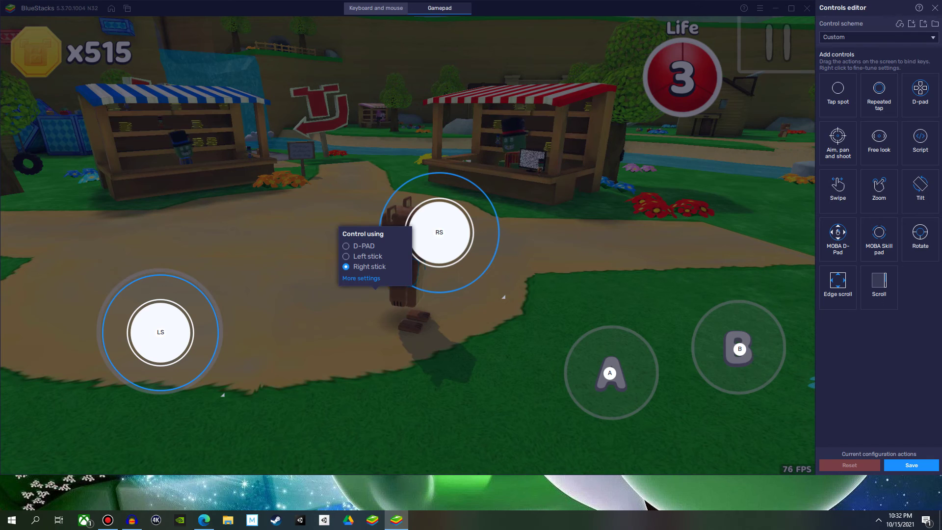
pyautogui.click(911, 466)
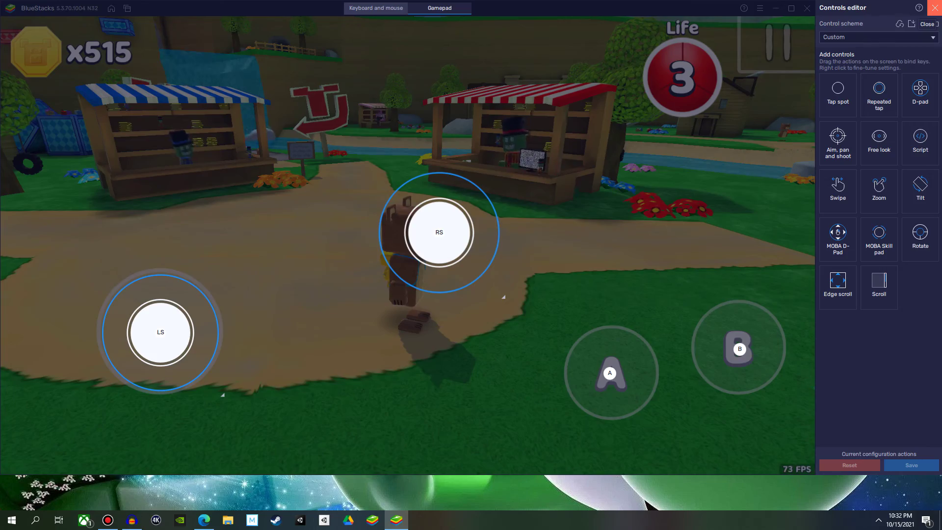
pyautogui.click(934, 8)
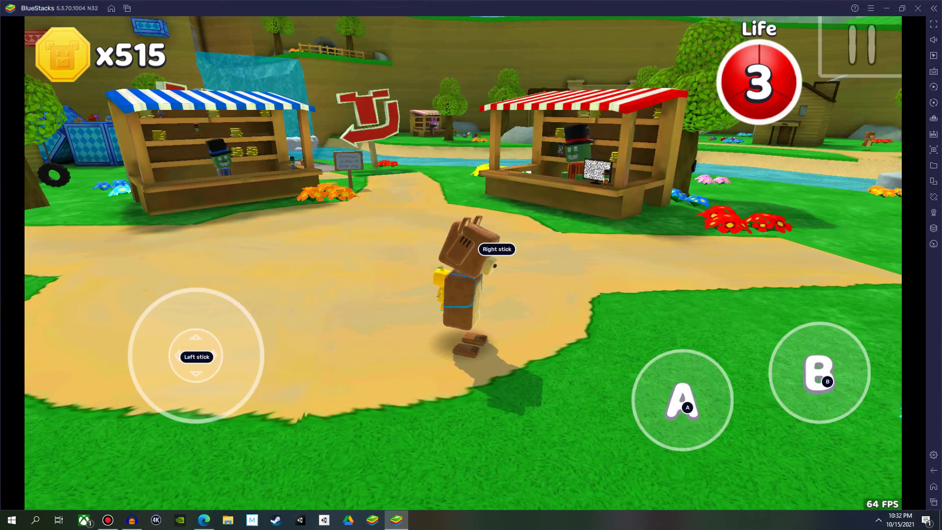
# Step: Test the right stick by turning the camera while moving the bear around the market stalls with the left stick
pyautogui.press('w')
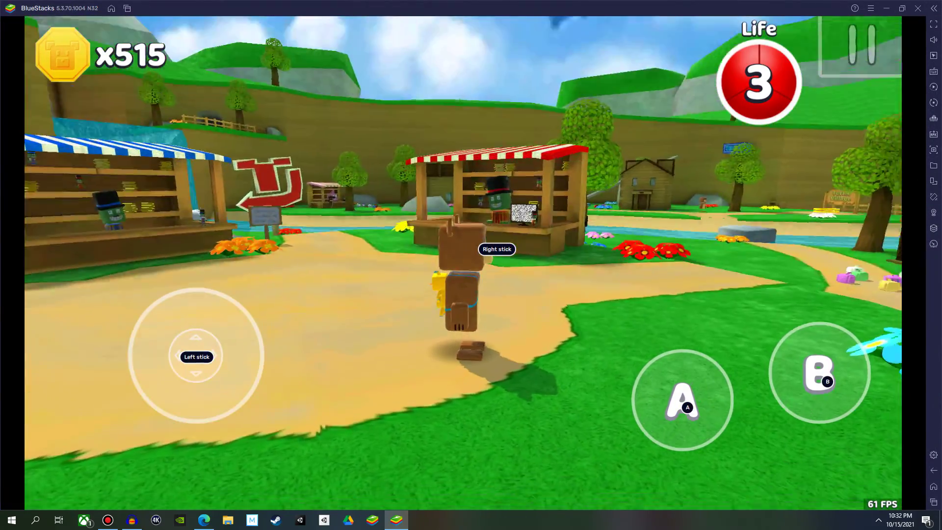
pyautogui.press('w')
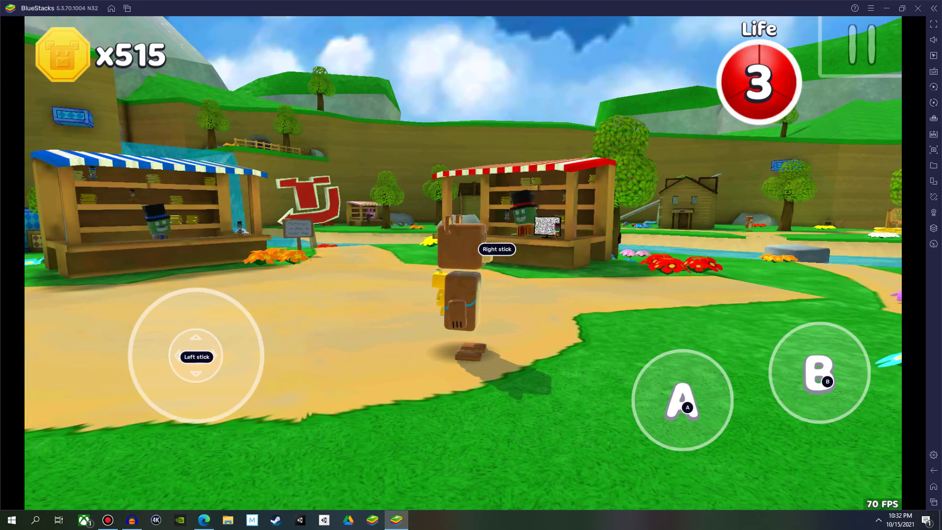
pyautogui.press('w')
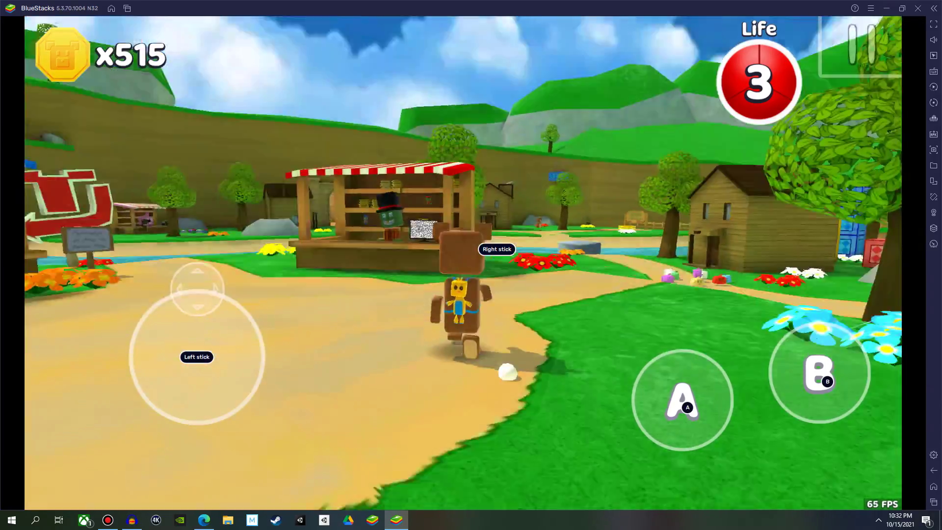
pyautogui.press('a')
pyautogui.press('s')
pyautogui.press('d')
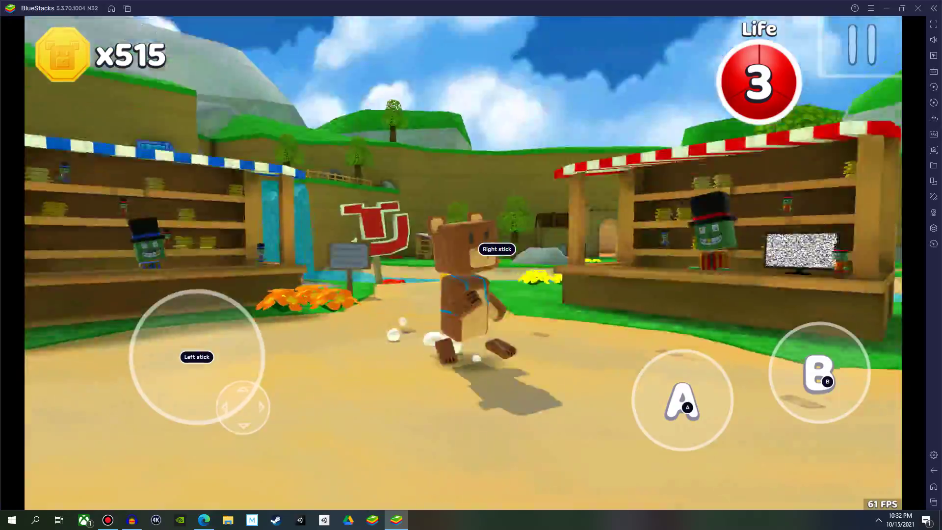
pyautogui.press('w')
pyautogui.press('a')
pyautogui.press('s')
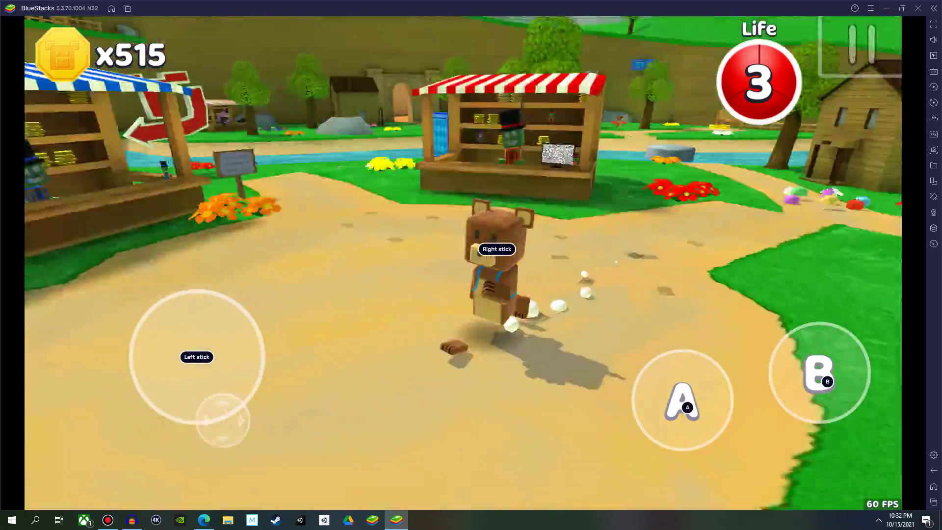
pyautogui.press('w')
pyautogui.press('d')
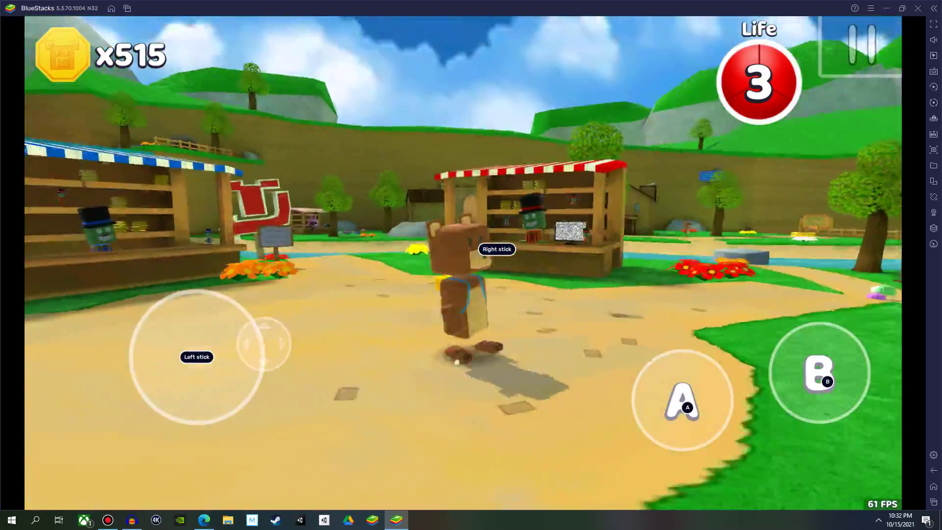
pyautogui.press('a')
pyautogui.press('s')
pyautogui.press('d')
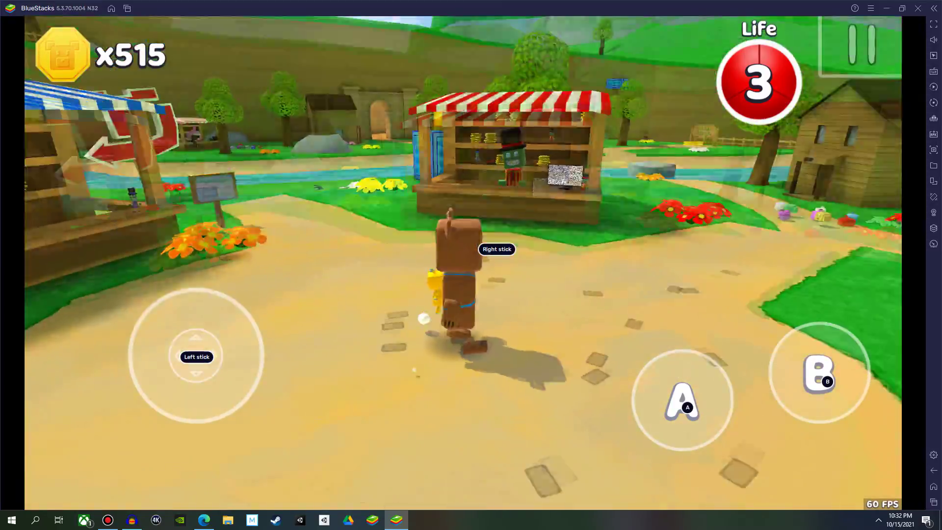
# Step: Test the A and B actions while moving the bear near the red-striped stall
pyautogui.press('space')
pyautogui.press('s')
pyautogui.press('space')
pyautogui.press('w')
pyautogui.press('b')
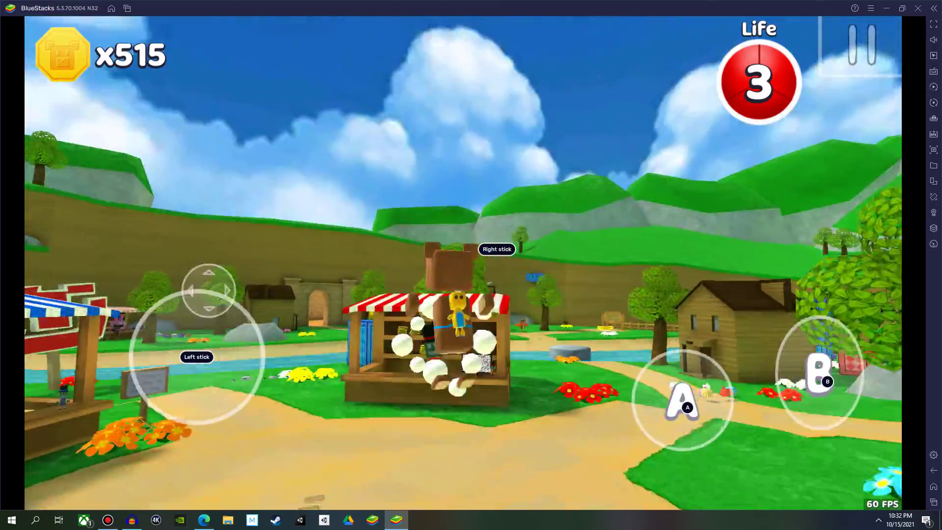
pyautogui.press('space')
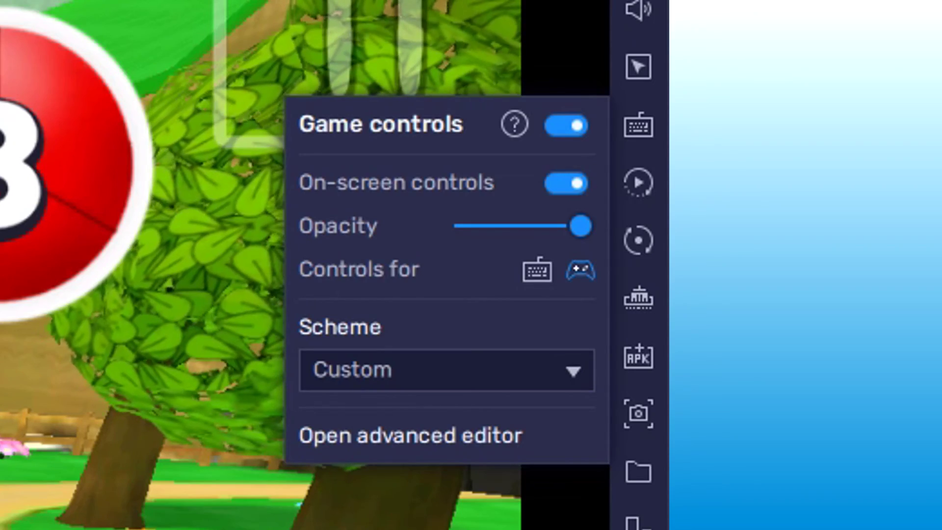
# Step: Open the advanced controls editor and place a Free look control over the bear's head
pyautogui.click(410, 436)
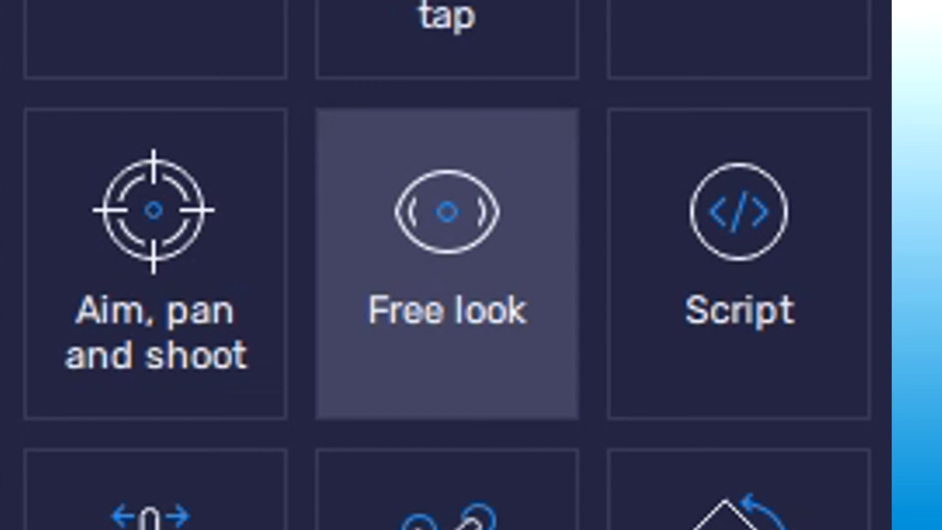
pyautogui.moveTo(447, 212); pyautogui.dragTo(503, 201)
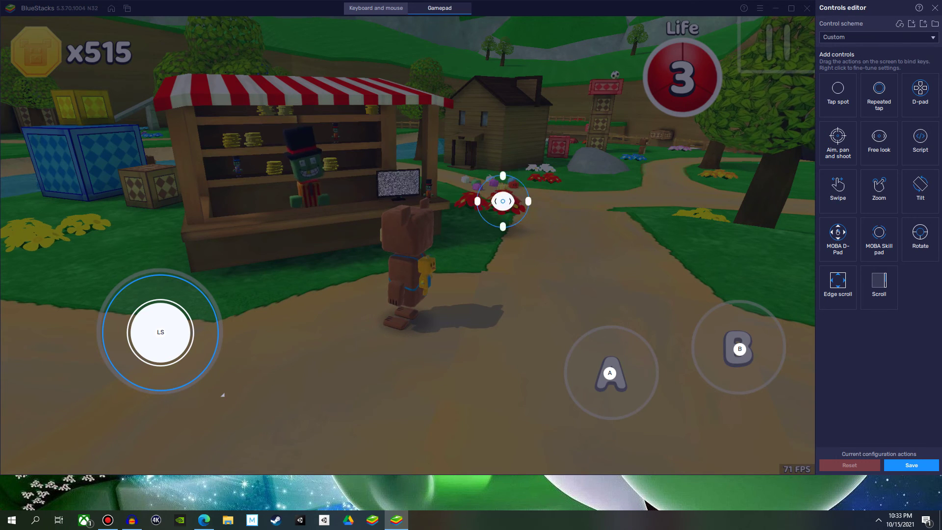
pyautogui.moveTo(447, 234); pyautogui.dragTo(439, 230)
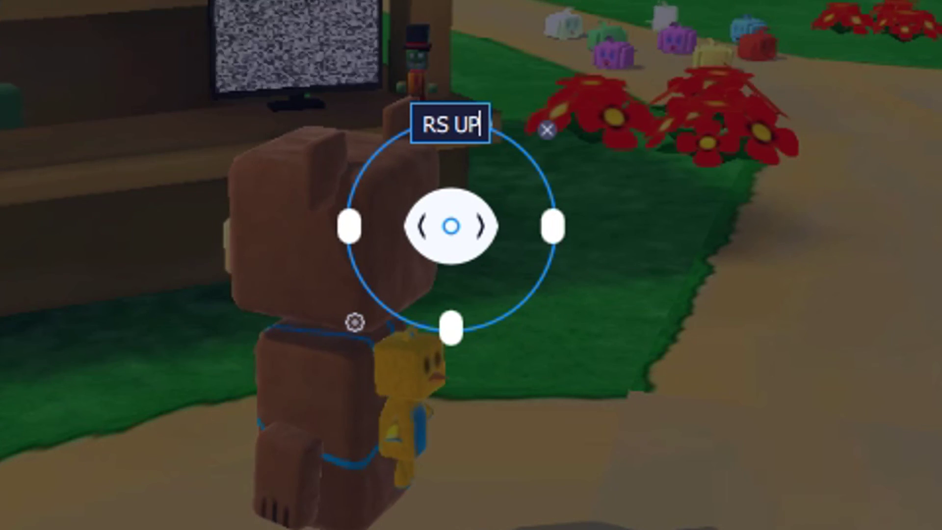
# Step: Bind the Free look control's up, right, down and left directions to RS Up, RS Right, RS Down and RS Left
pyautogui.click(553, 225)
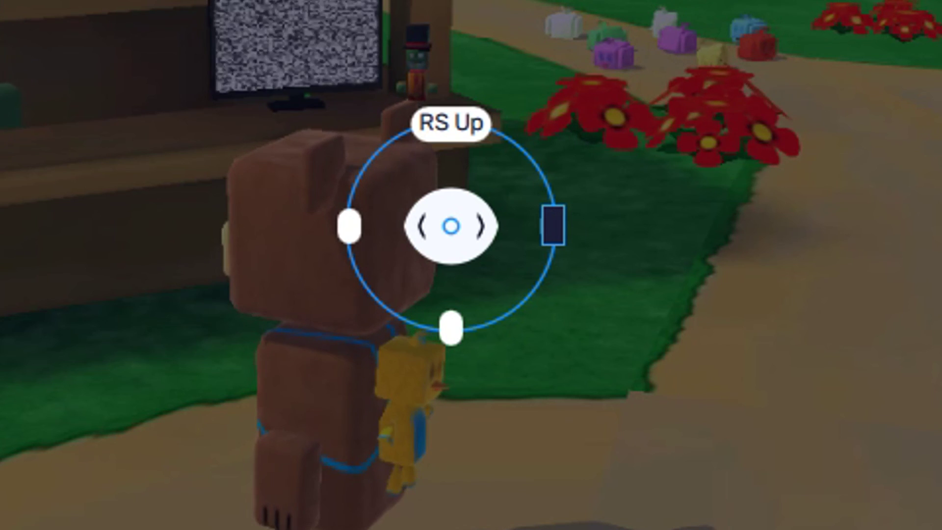
pyautogui.write('RS RIGHT')
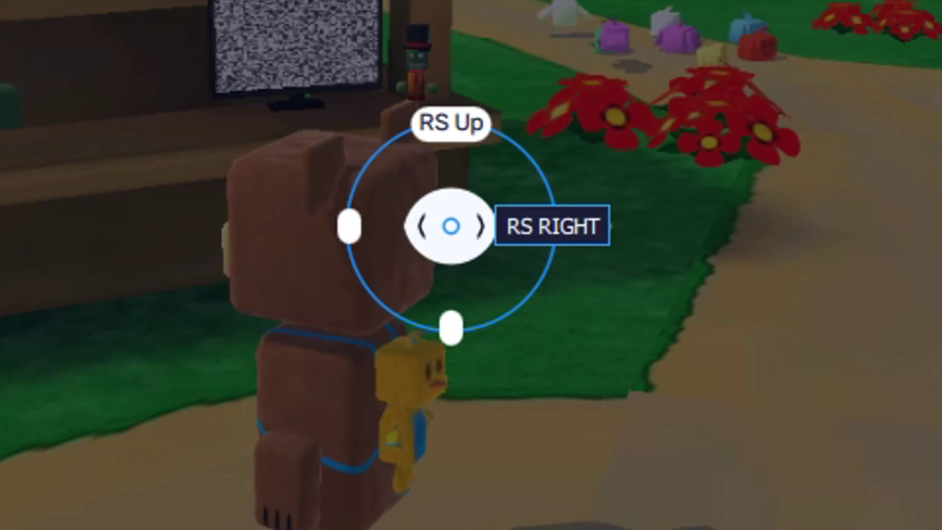
pyautogui.press('Return')
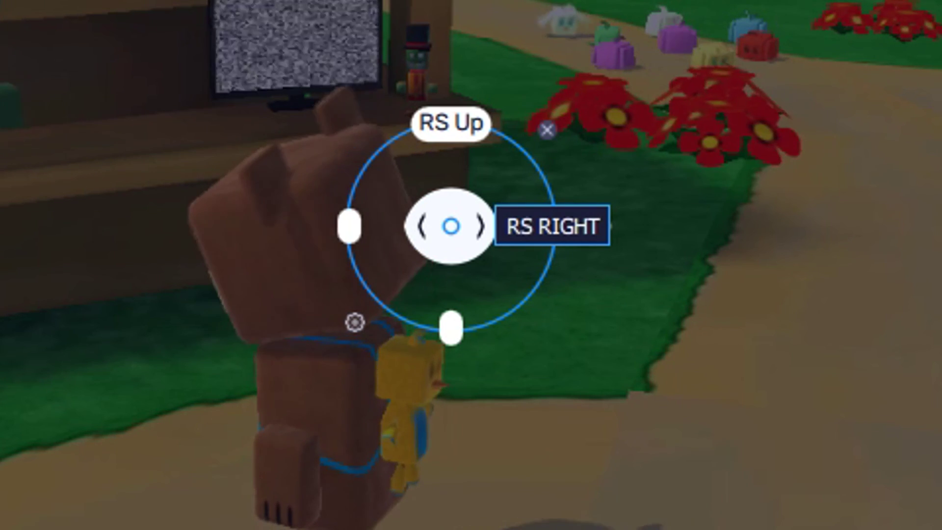
pyautogui.click(451, 327)
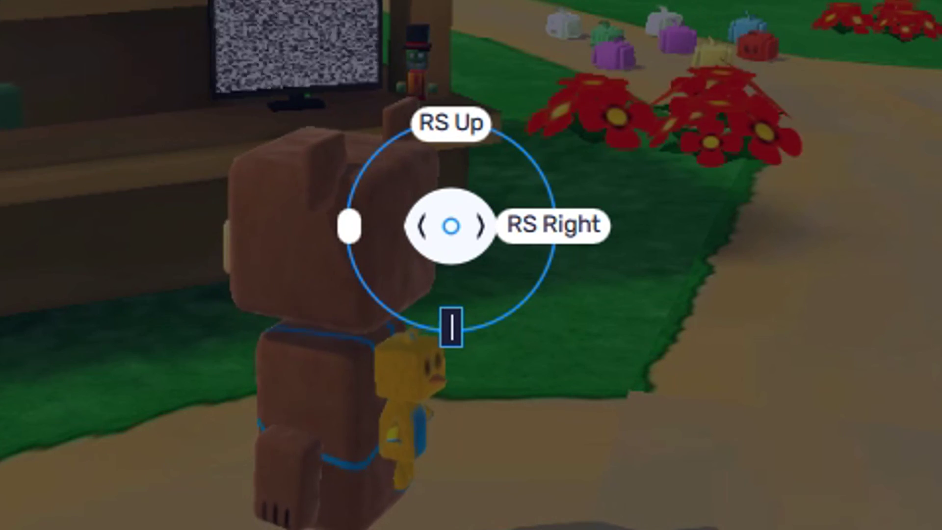
pyautogui.write('RS DOWN')
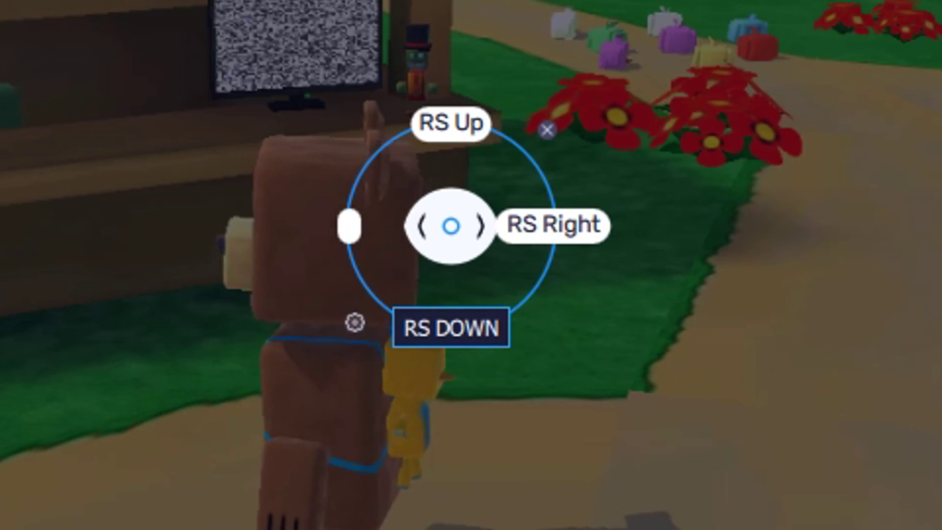
pyautogui.click(349, 227)
pyautogui.write('RS LEFT')
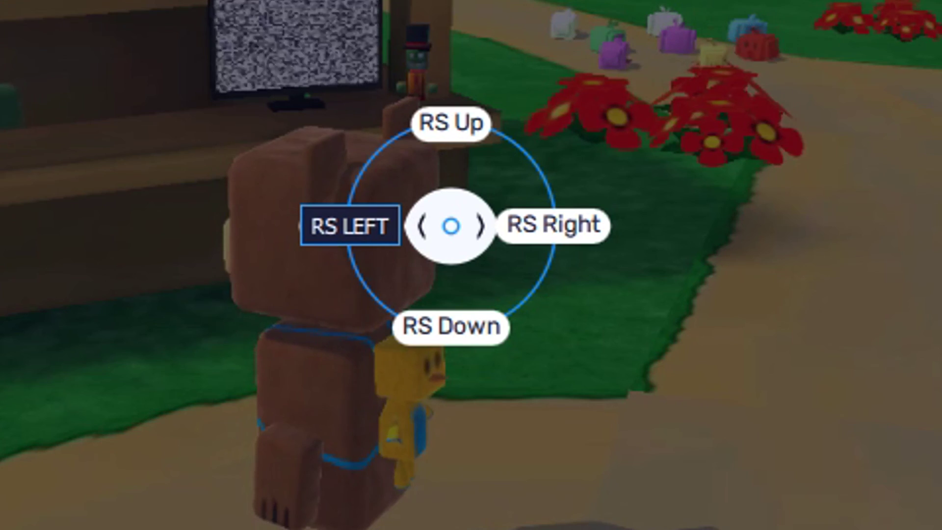
# Step: Set the Free look control's gamepad swipe speed to 60, save the control scheme and close the editor
pyautogui.click(355, 322)
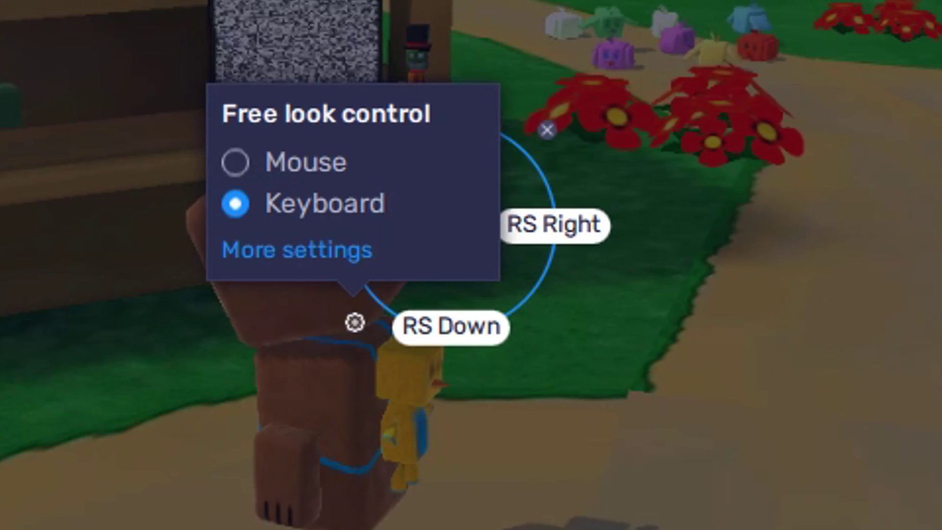
pyautogui.click(296, 249)
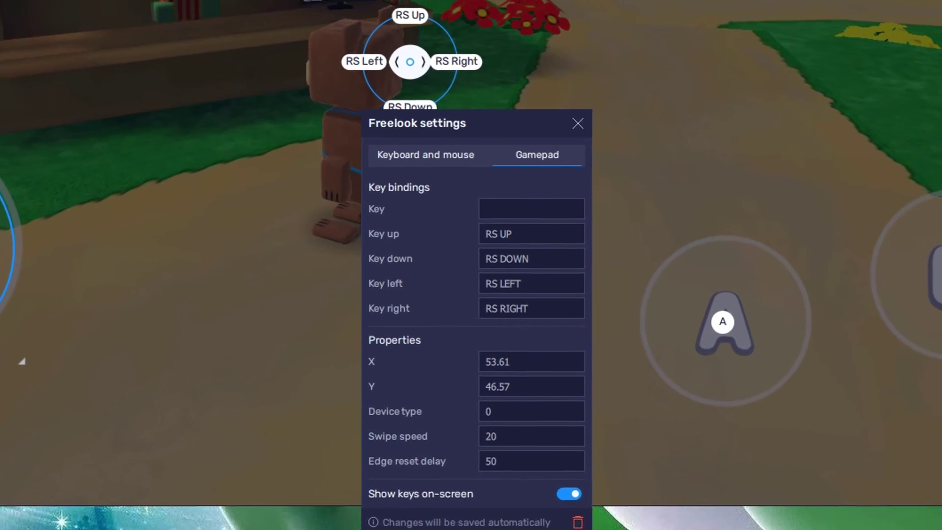
pyautogui.moveTo(475, 126); pyautogui.dragTo(617, 0)
pyautogui.click(531, 437)
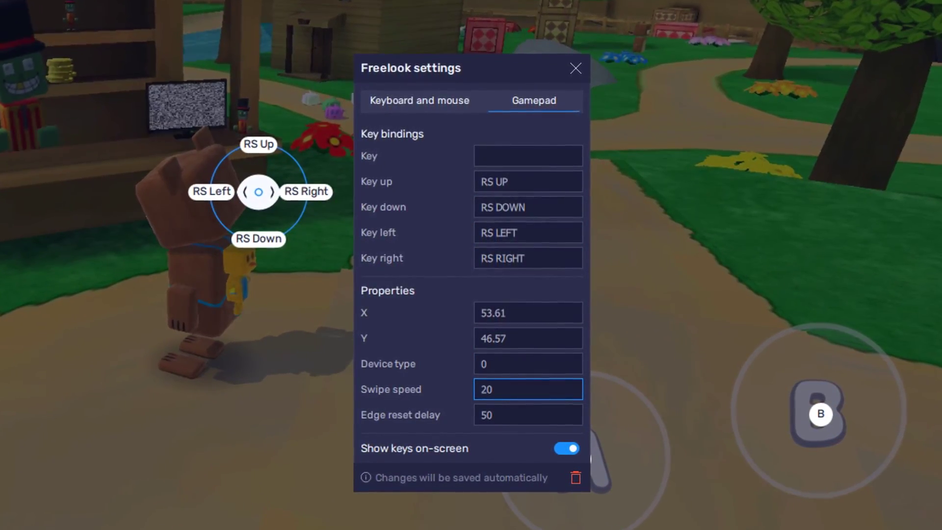
pyautogui.moveTo(494, 390); pyautogui.dragTo(478, 390)
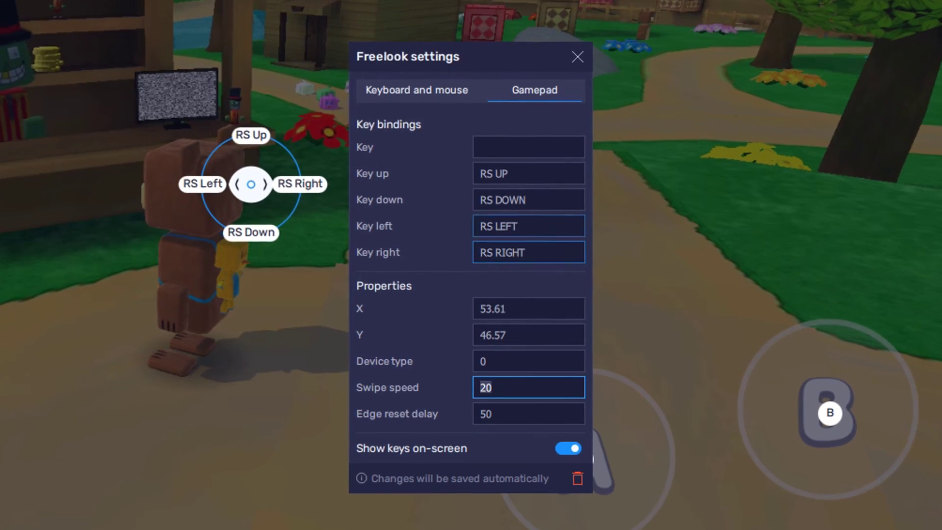
pyautogui.press('BackSpace')
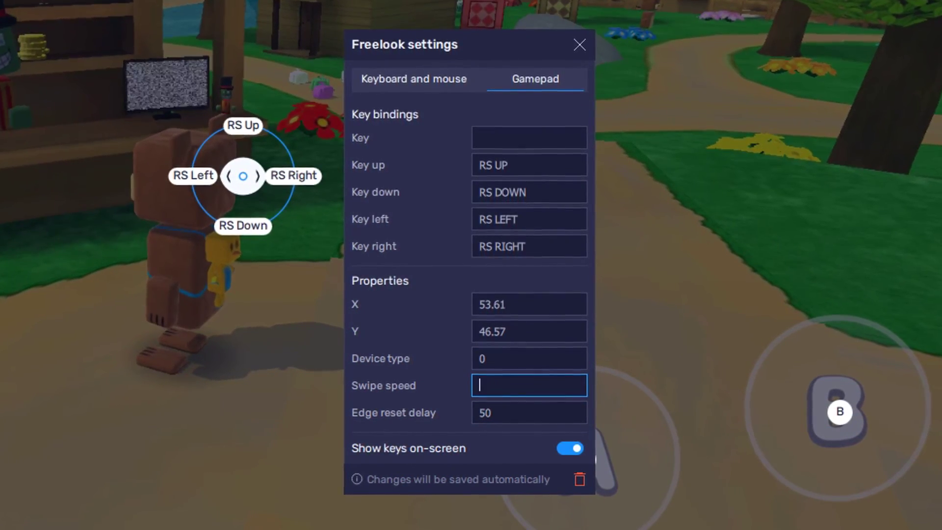
pyautogui.write('60')
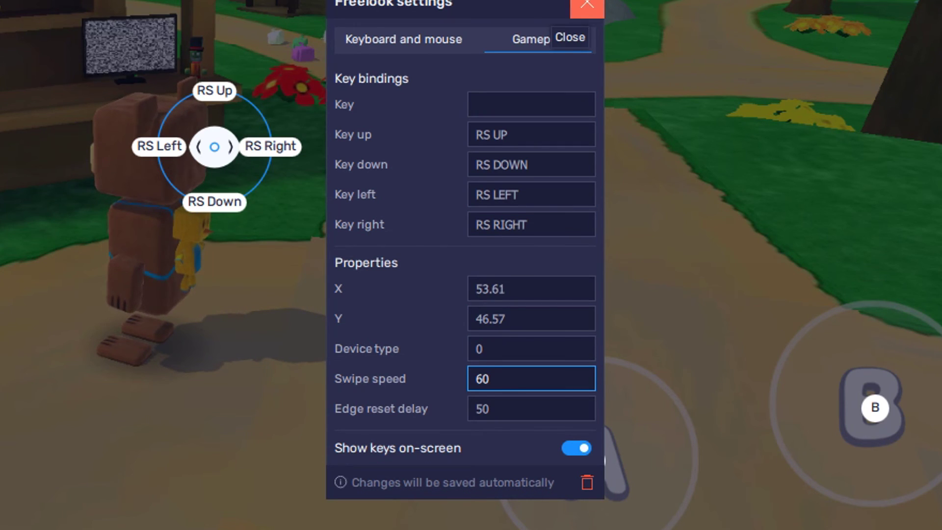
pyautogui.click(587, 6)
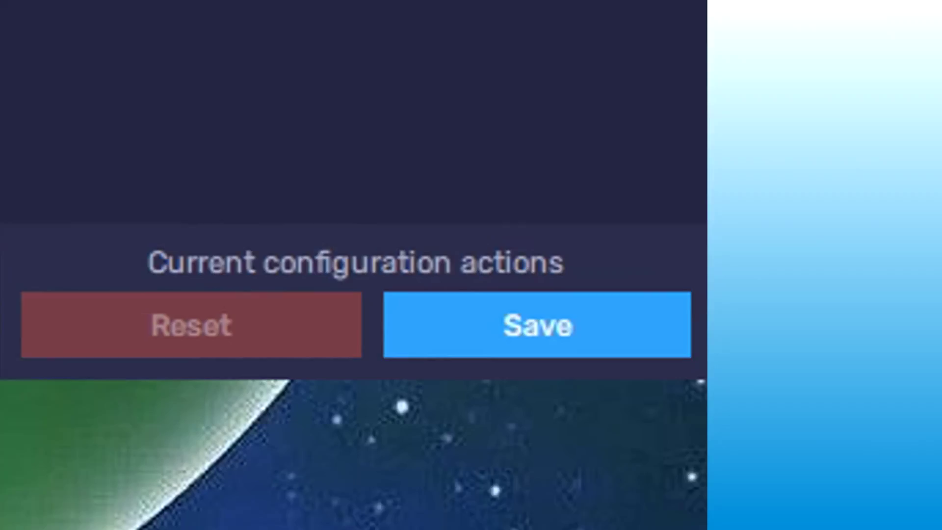
pyautogui.click(537, 325)
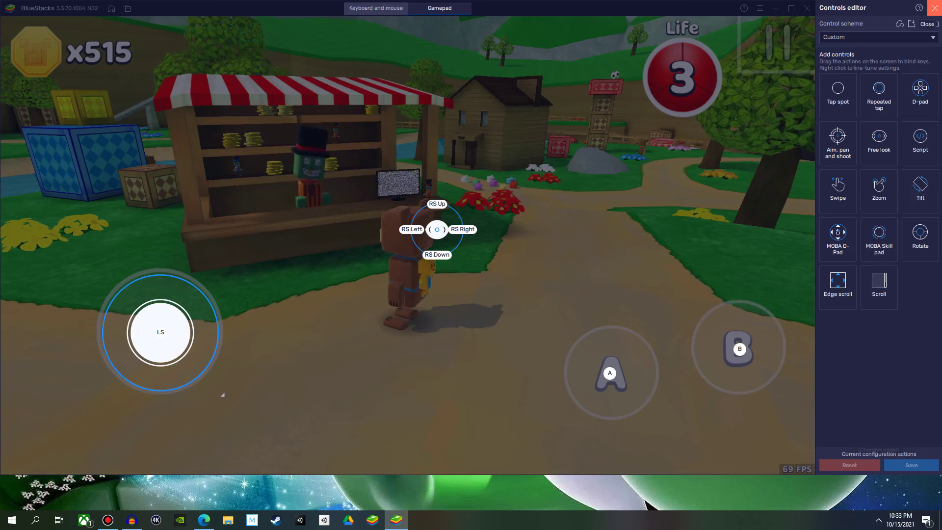
pyautogui.click(934, 7)
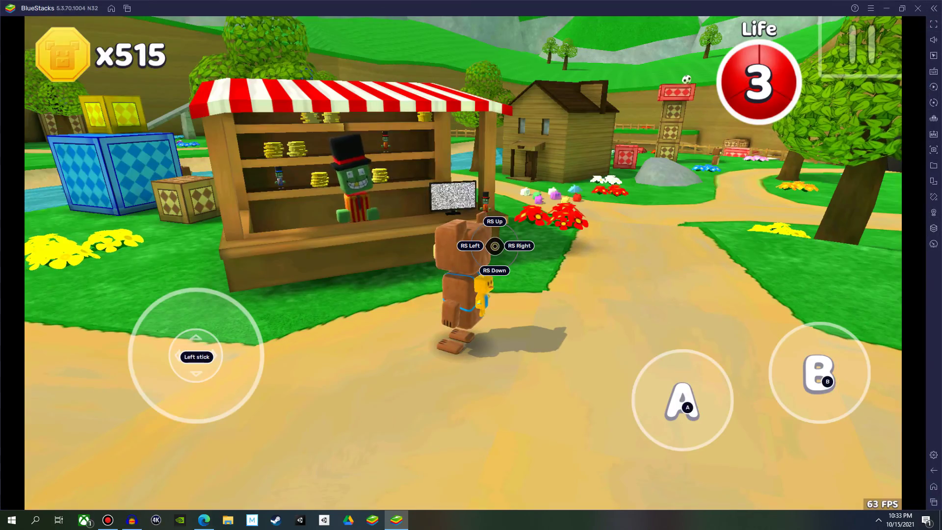
# Step: Test left-stick movement and right-stick camera turning while running the bear between the blue-striped and red-striped stalls
pyautogui.press('w')
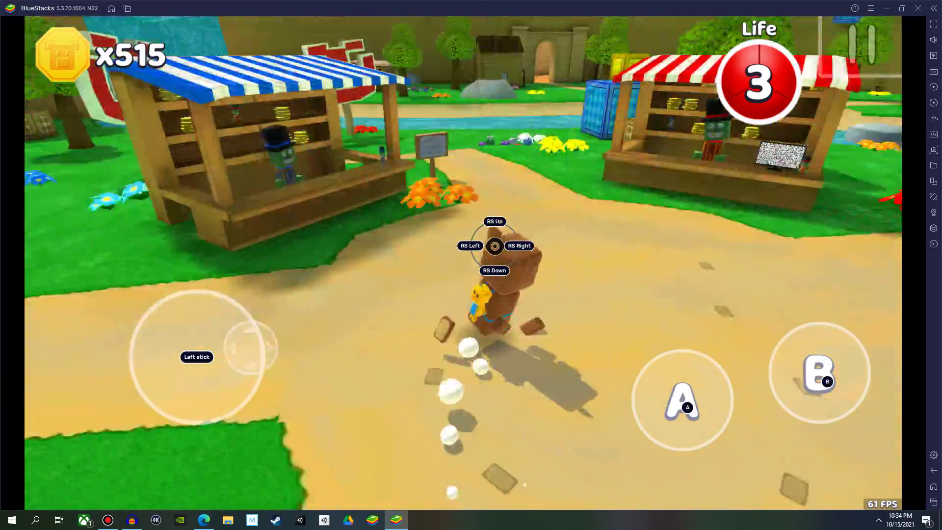
pyautogui.press('a')
pyautogui.press('d')
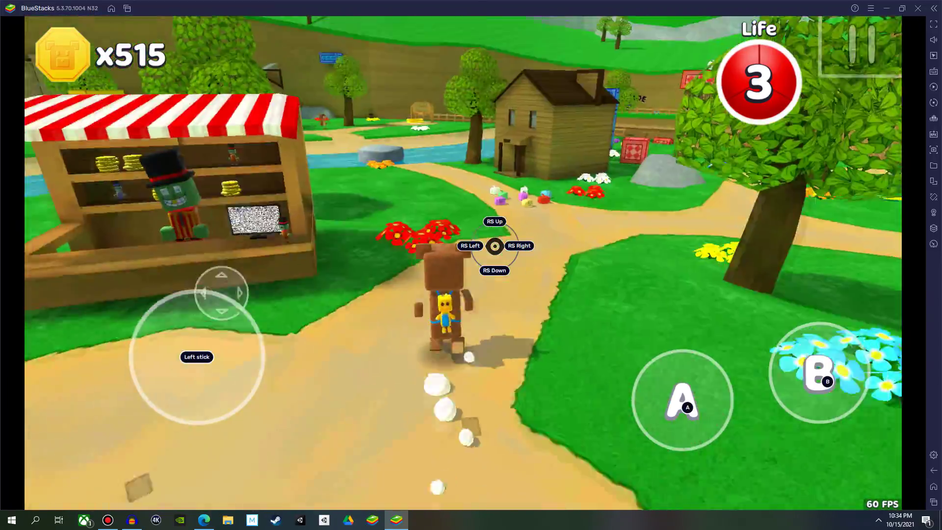
pyautogui.press('b')
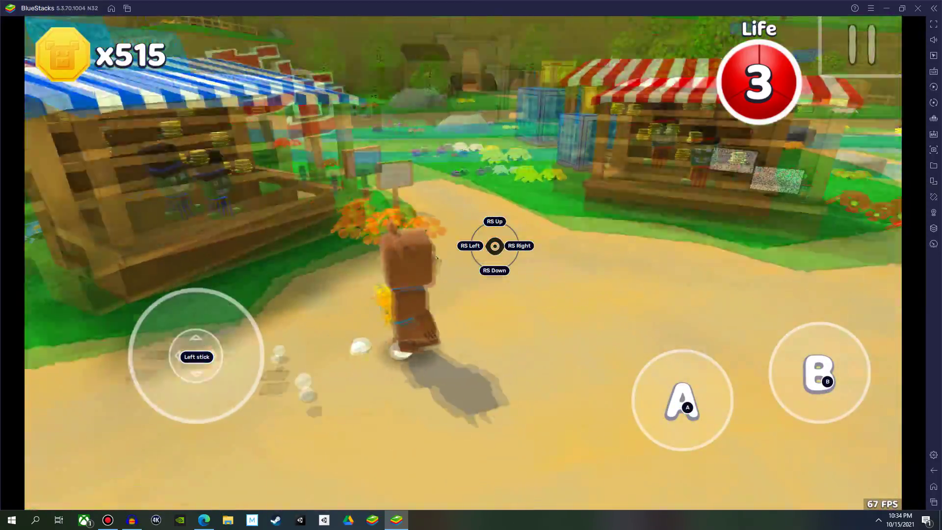
pyautogui.press('w')
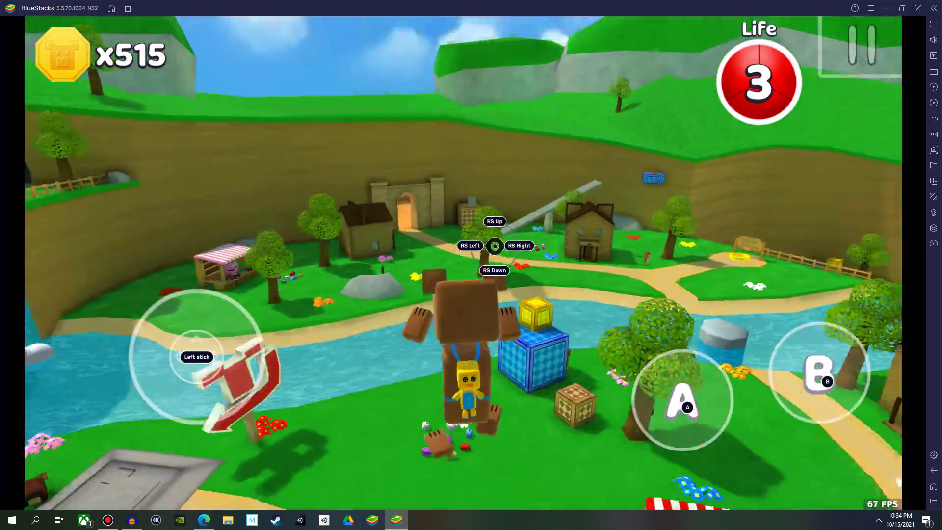
# Step: Test airborne movement and camera control by sending the bear over the village and landing on the grass
pyautogui.press('w')
pyautogui.press('a')
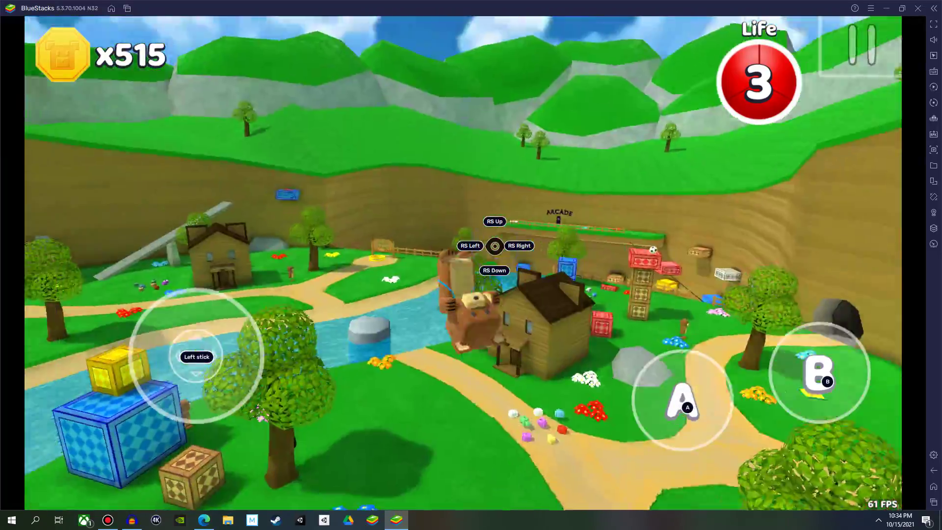
pyautogui.press('b')
pyautogui.press('w')
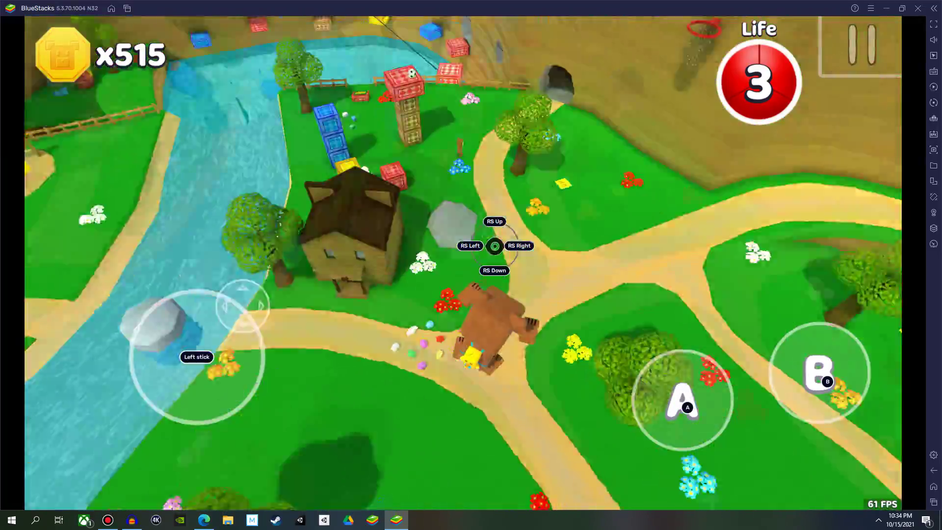
pyautogui.press('d')
pyautogui.press('s')
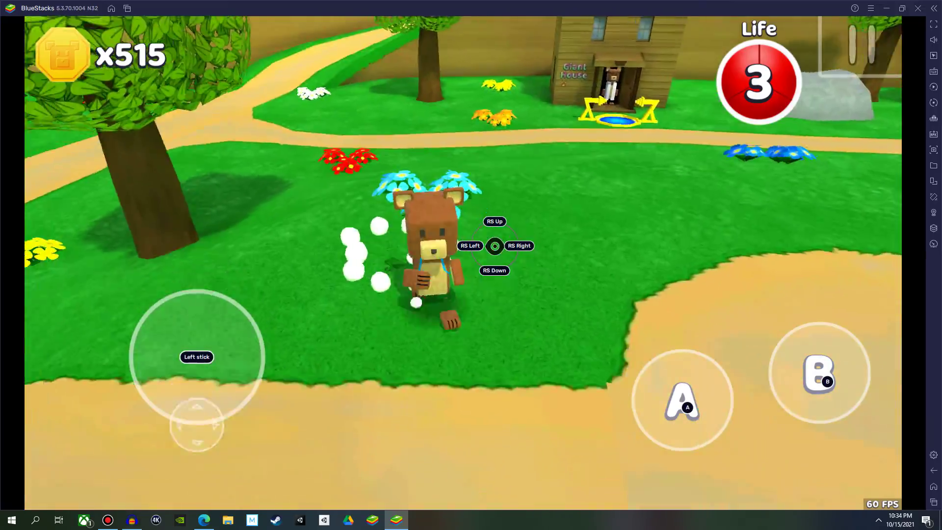
# Step: Run the bear across the grass near the Giant house and back along the path while turning the camera
pyautogui.press('w')
pyautogui.press('a')
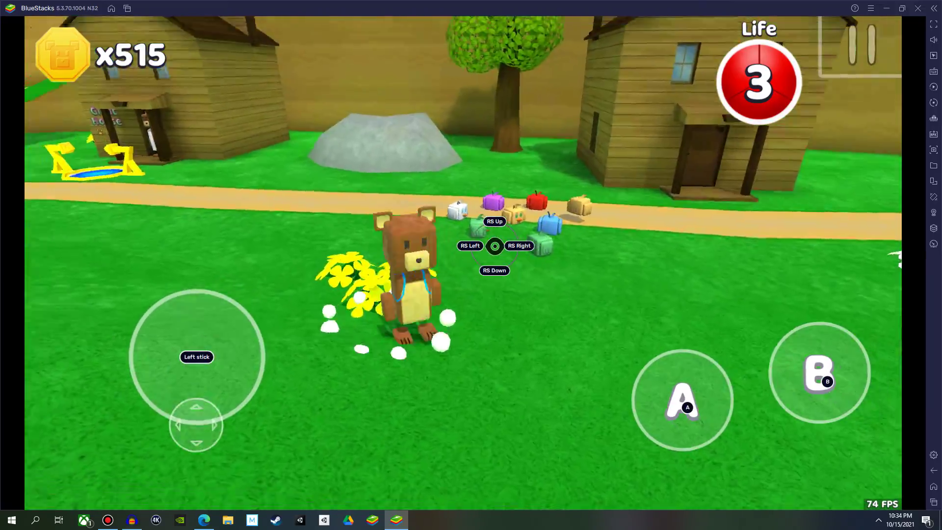
pyautogui.press('w')
pyautogui.press('a')
pyautogui.press('s')
pyautogui.press('w')
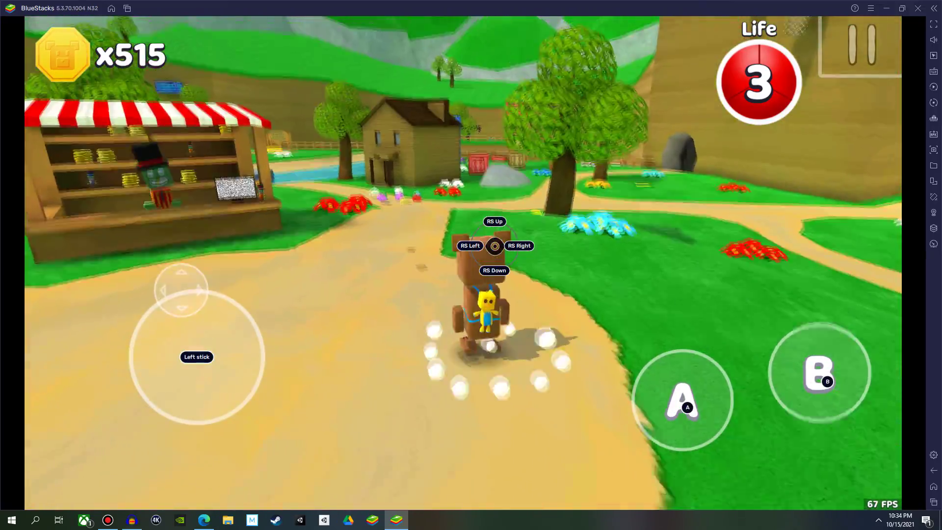
# Step: Launch the bear from the path toward the wooden house and bring it down on the grass beside the path
pyautogui.press('a')
pyautogui.press('b')
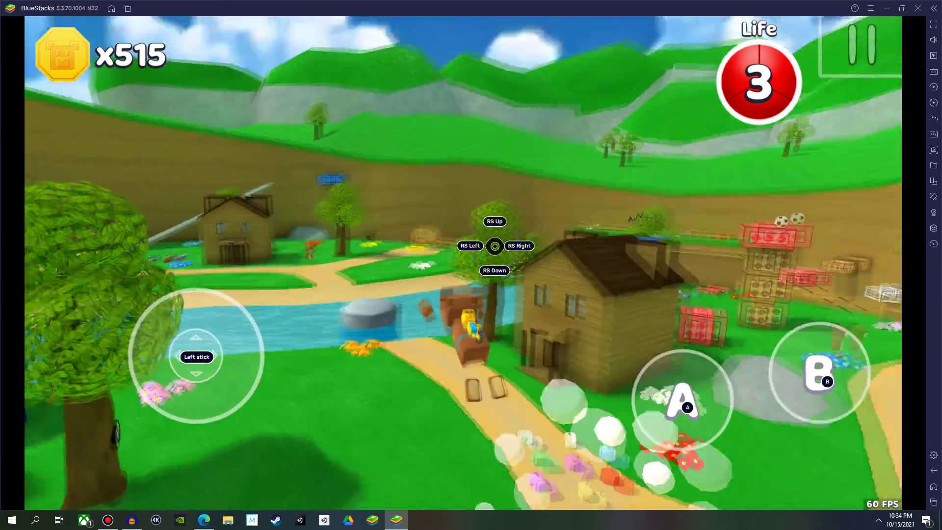
pyautogui.press('s')
pyautogui.press('d')
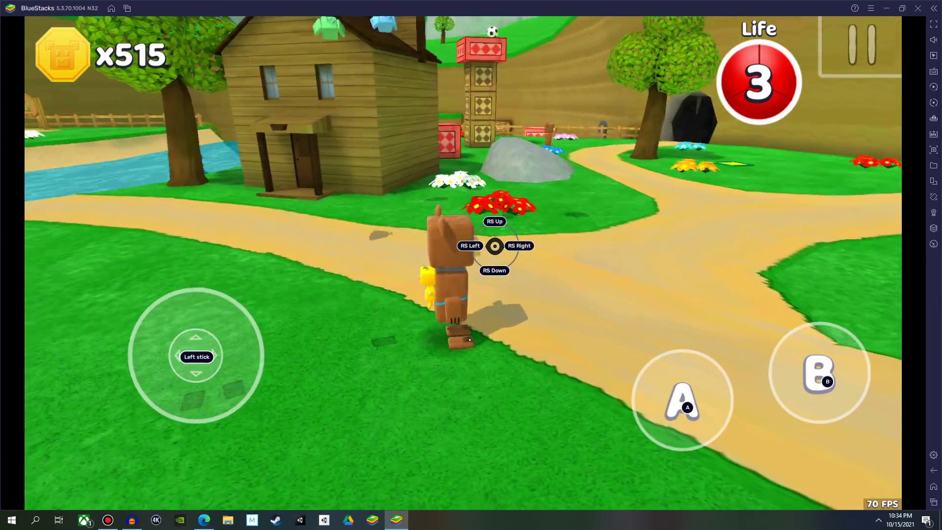
pyautogui.press('w')
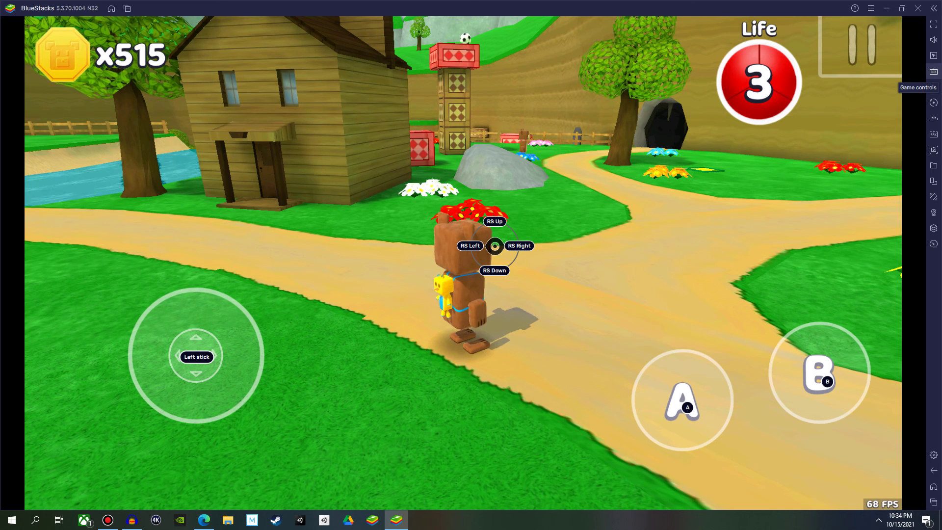
# Step: Hide the on-screen control labels in the game controls settings
pyautogui.click(934, 71)
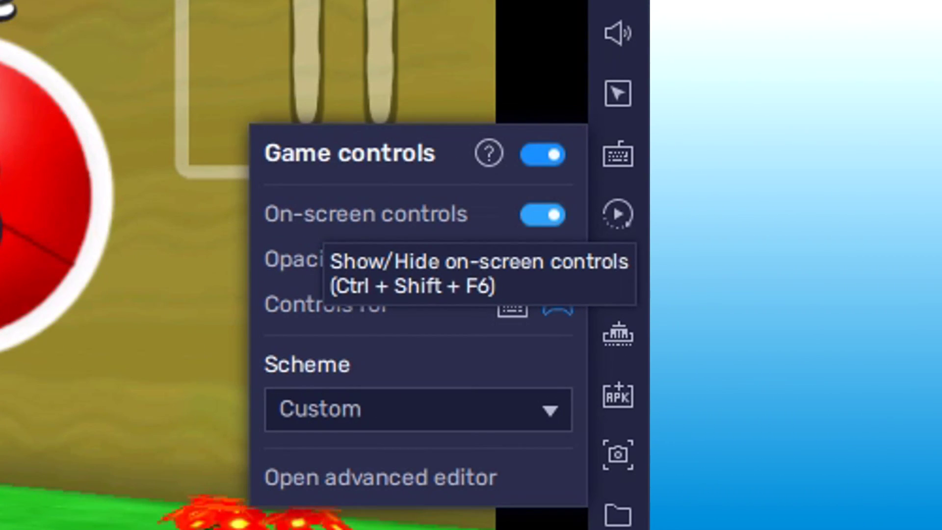
pyautogui.click(542, 214)
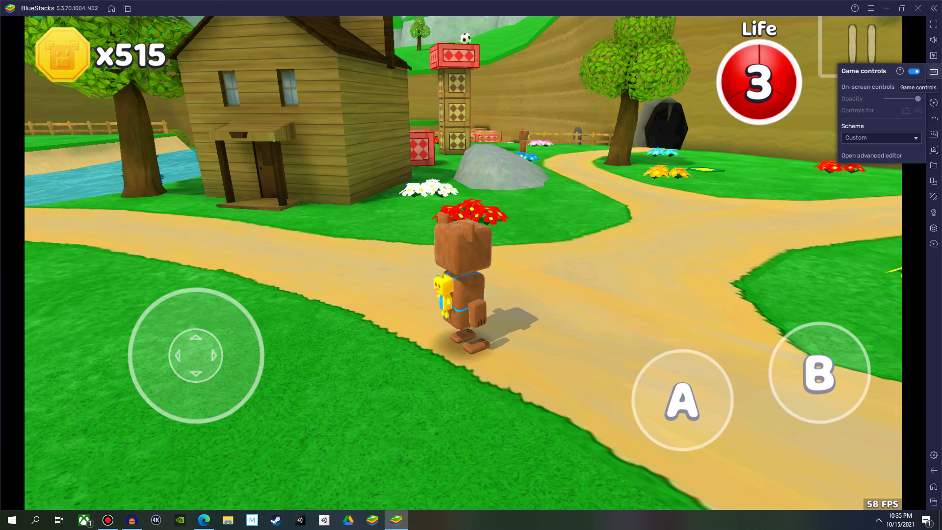
pyautogui.click(617, 155)
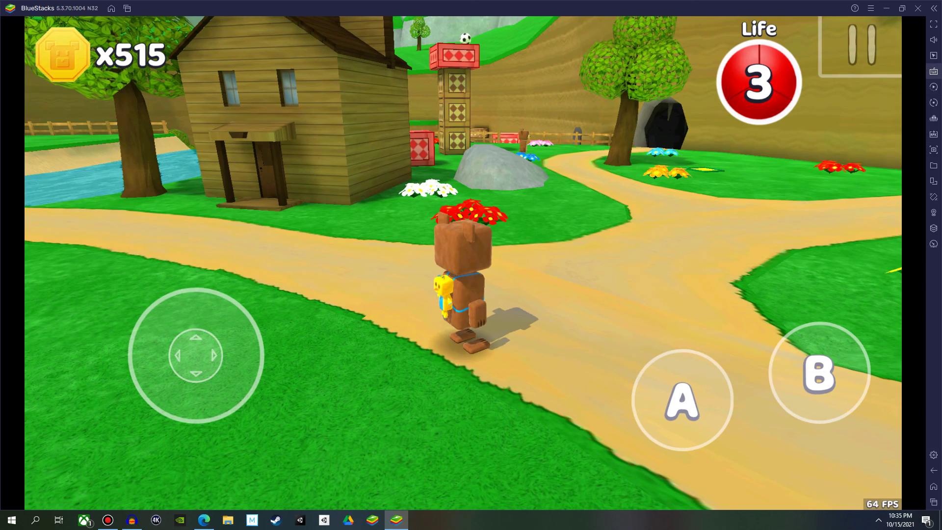
# Step: Test the bear's movement in several directions on the path near the wooden house with the control labels hidden
pyautogui.press('a')
pyautogui.press('d')
pyautogui.press('a')
pyautogui.press('d')
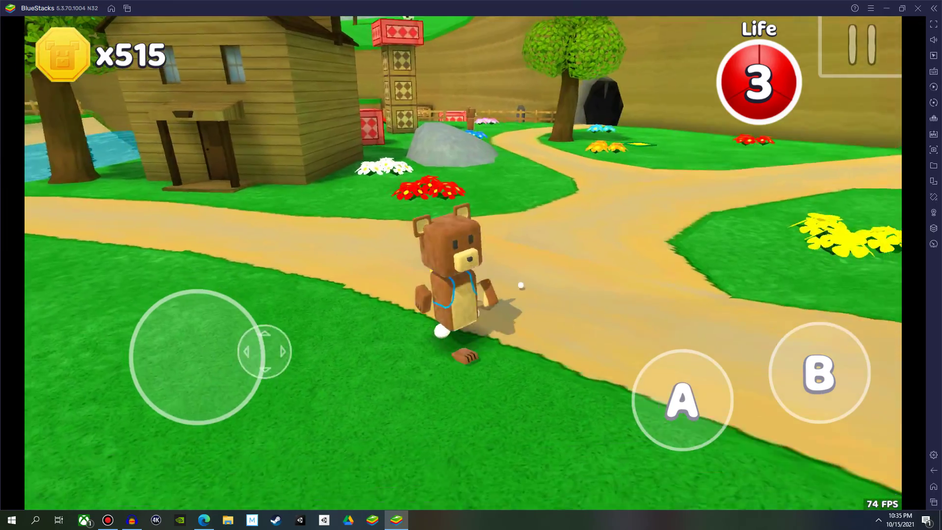
pyautogui.press('a')
pyautogui.press('s')
pyautogui.press('d')
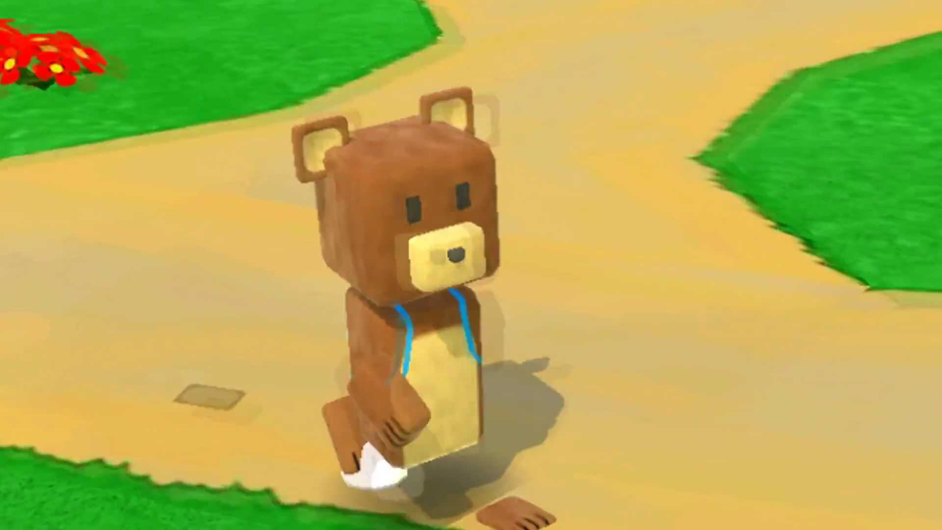
pyautogui.press('w')
pyautogui.press('a')
pyautogui.press('a')
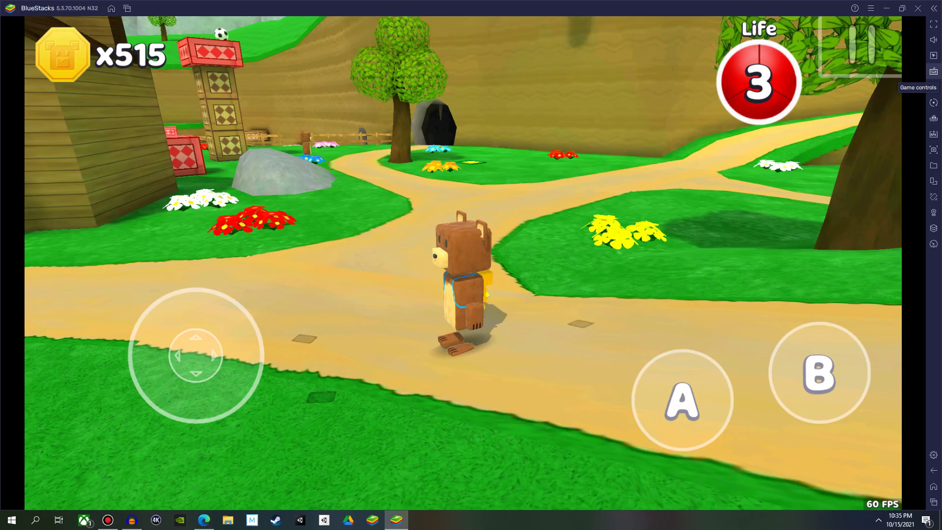
# Step: Turn the bear to face the camera, then test tilting the view up toward the sky and back down
pyautogui.press('s')
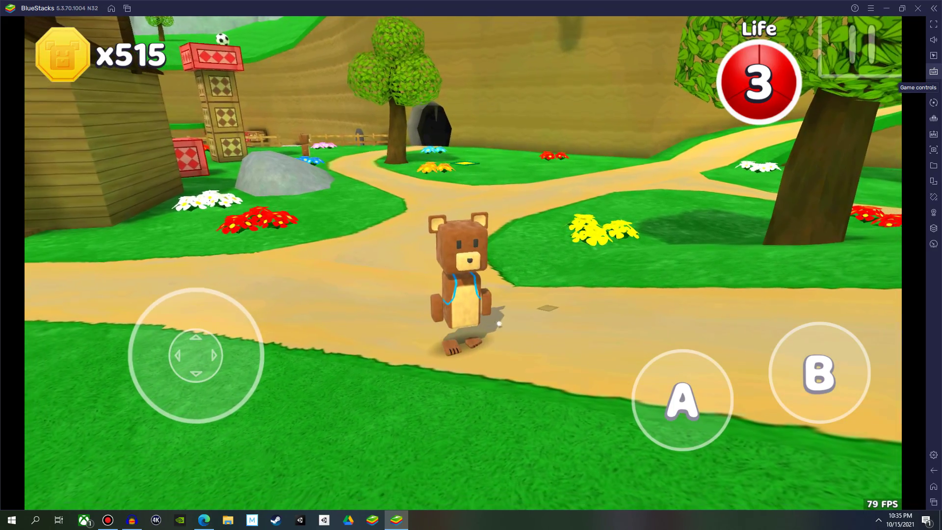
pyautogui.press('Up')
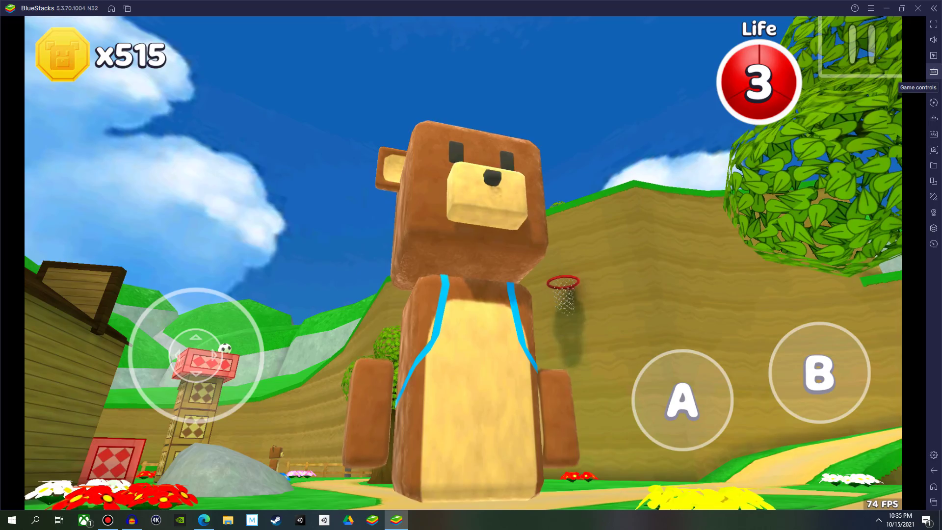
pyautogui.press('Down')
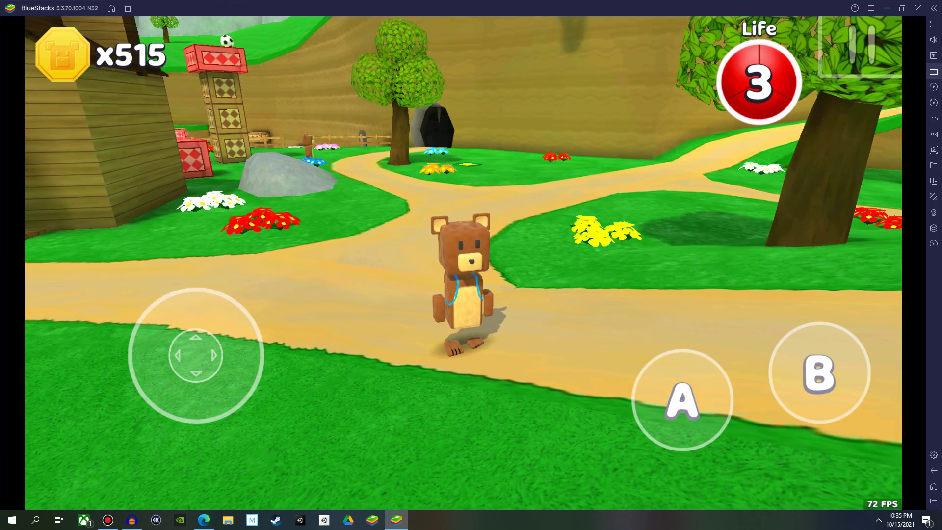
# Step: Show the on-screen control labels again, check the available schemes and open the advanced controls editor
pyautogui.click(934, 71)
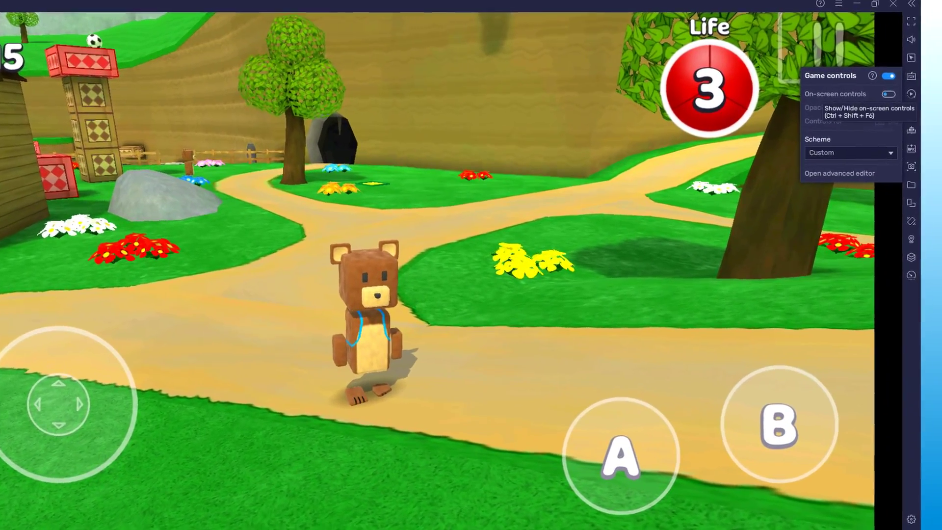
pyautogui.click(901, 90)
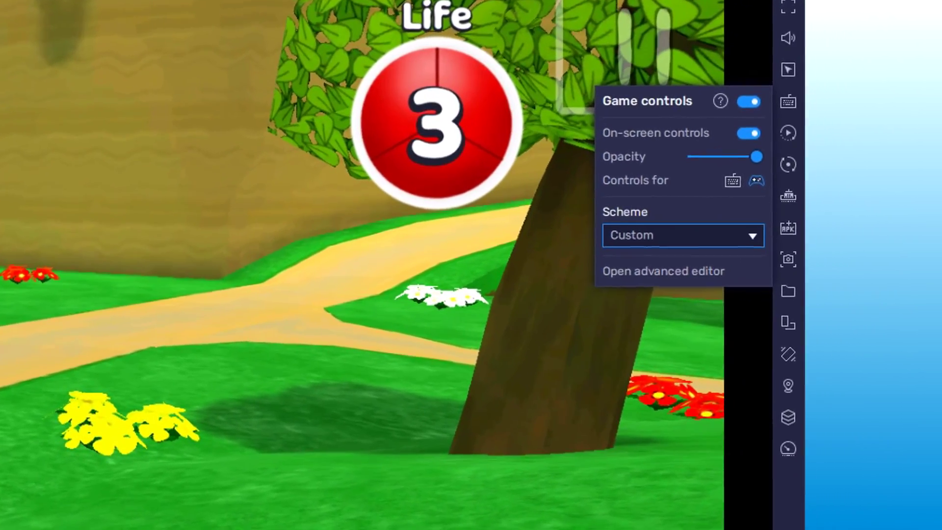
pyautogui.click(789, 182)
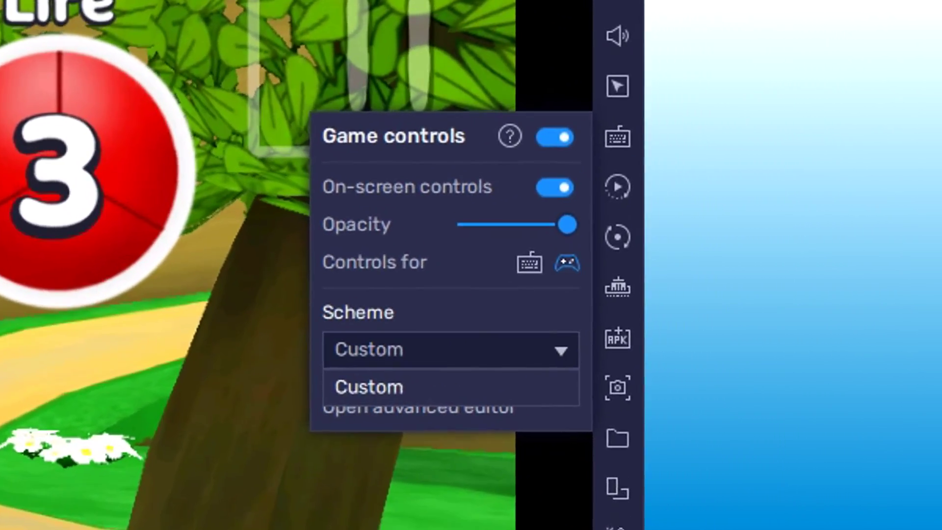
pyautogui.click(570, 290)
pyautogui.click(604, 305)
pyautogui.click(342, 450)
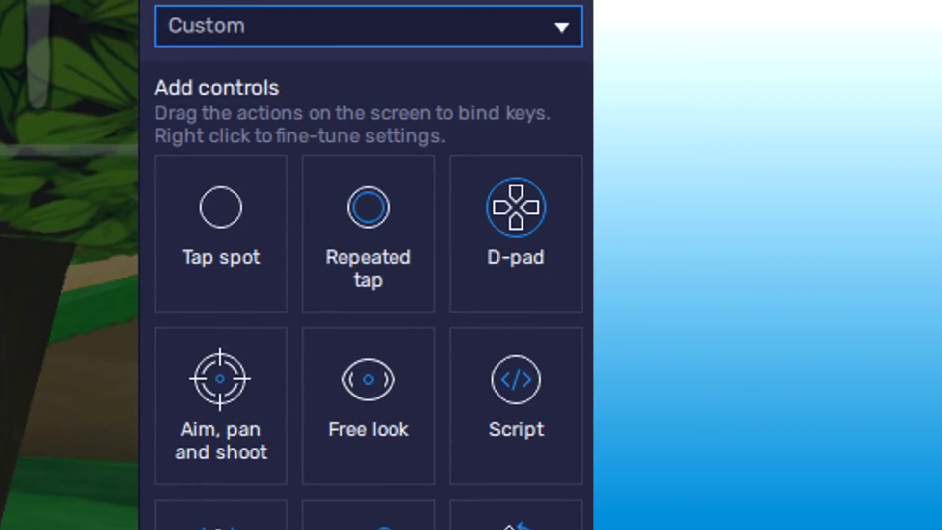
# Step: Duplicate the Custom control scheme and rename the original scheme as Super Bear Adventure
pyautogui.click(368, 26)
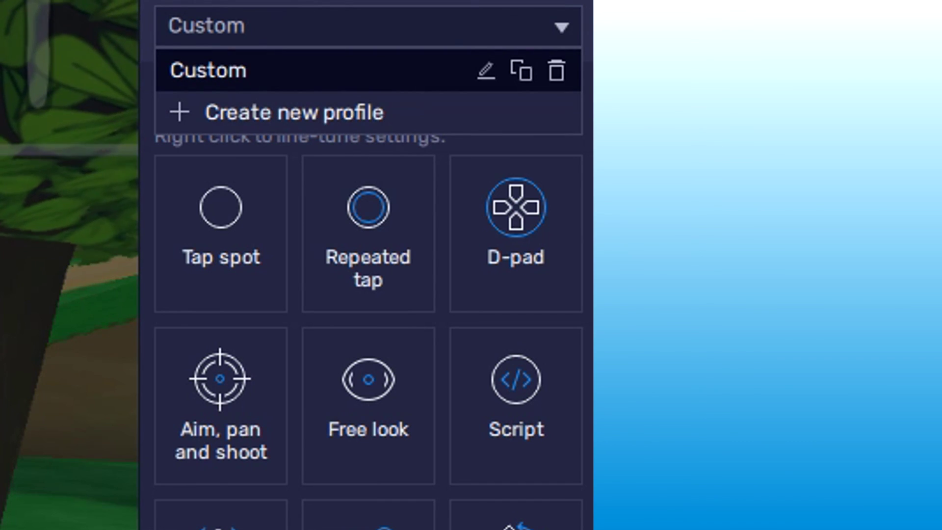
pyautogui.click(521, 71)
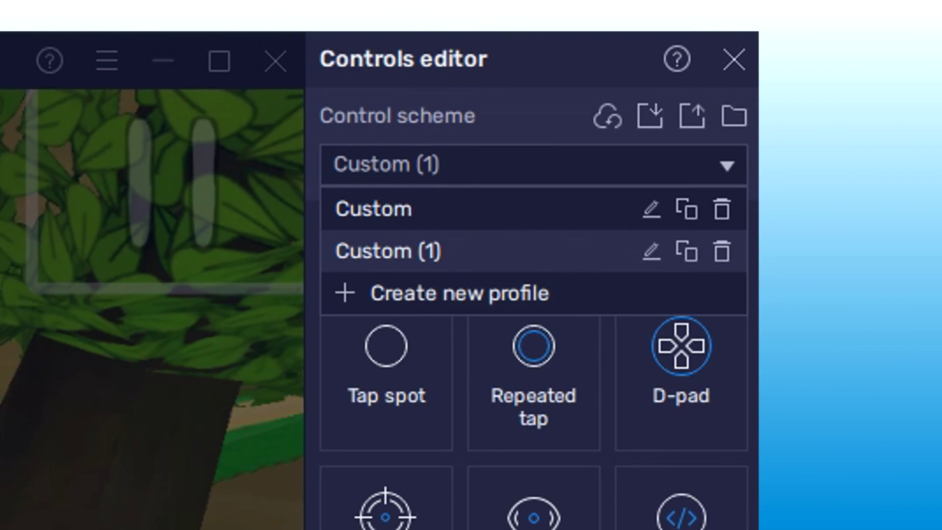
pyautogui.click(652, 209)
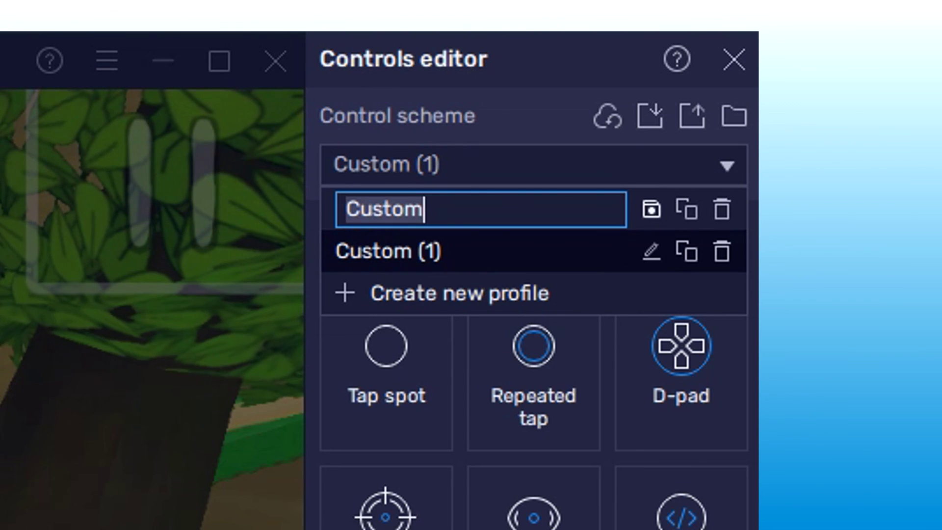
pyautogui.write('Super ')
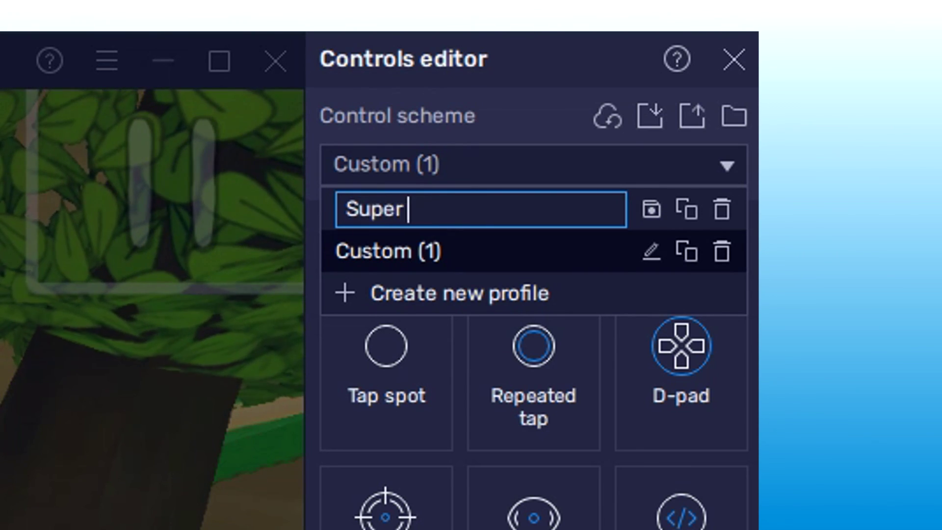
pyautogui.write('Bear Adventure')
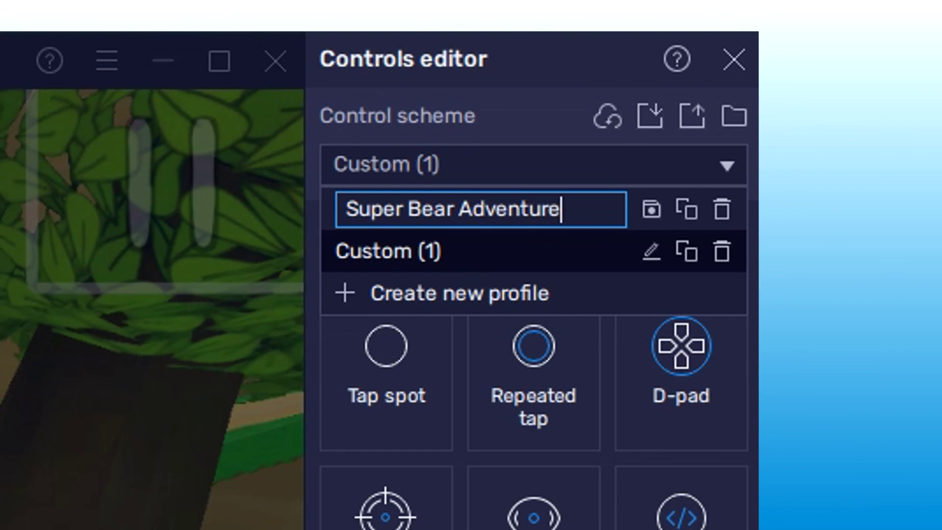
pyautogui.press('Return')
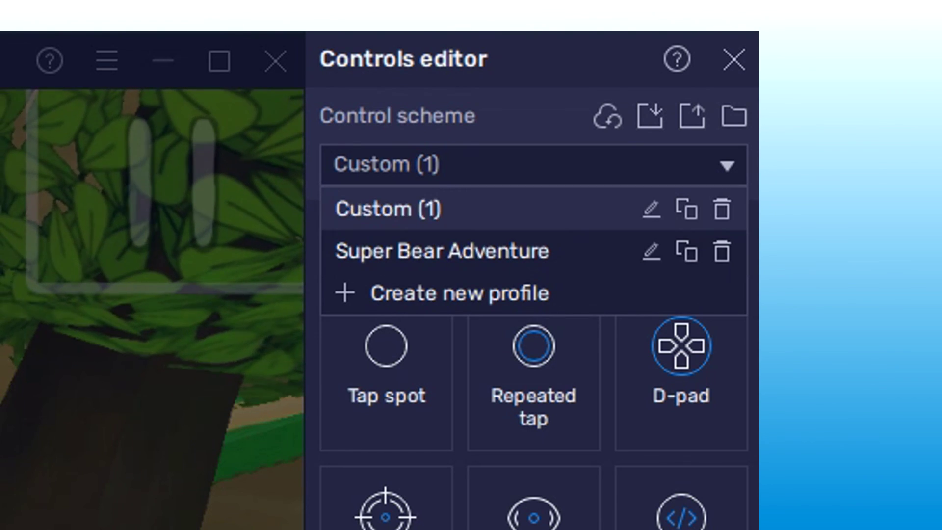
# Step: Select the Super Bear Adventure control scheme, close the controls editor and test moving the bear near the large rock
pyautogui.click(441, 252)
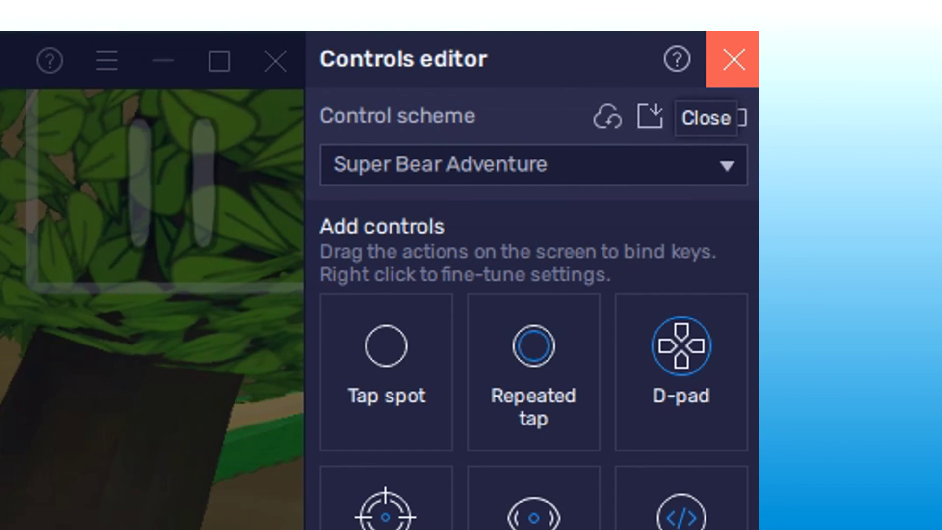
pyautogui.click(734, 60)
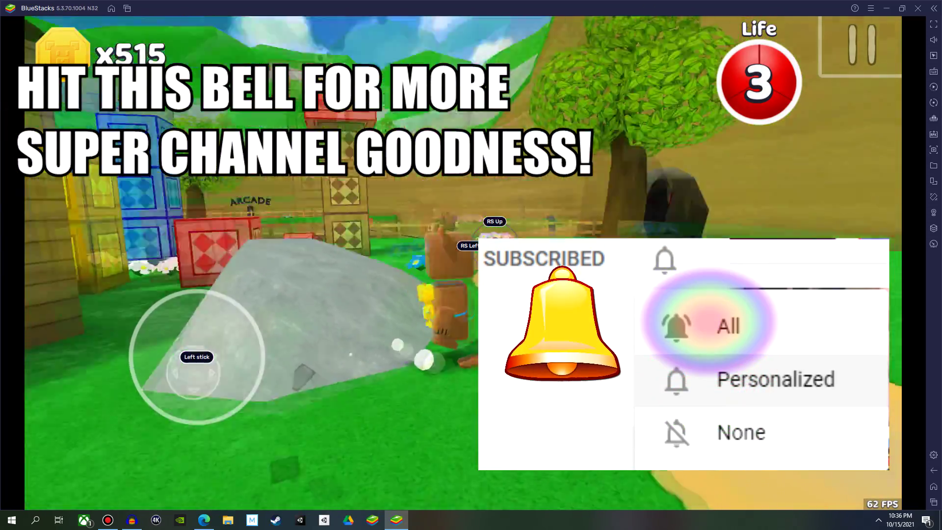
pyautogui.press('w')
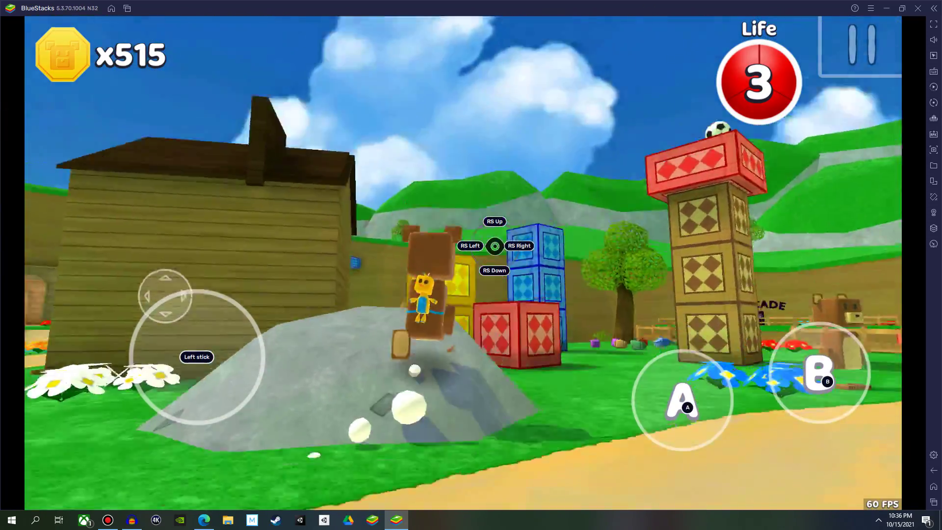